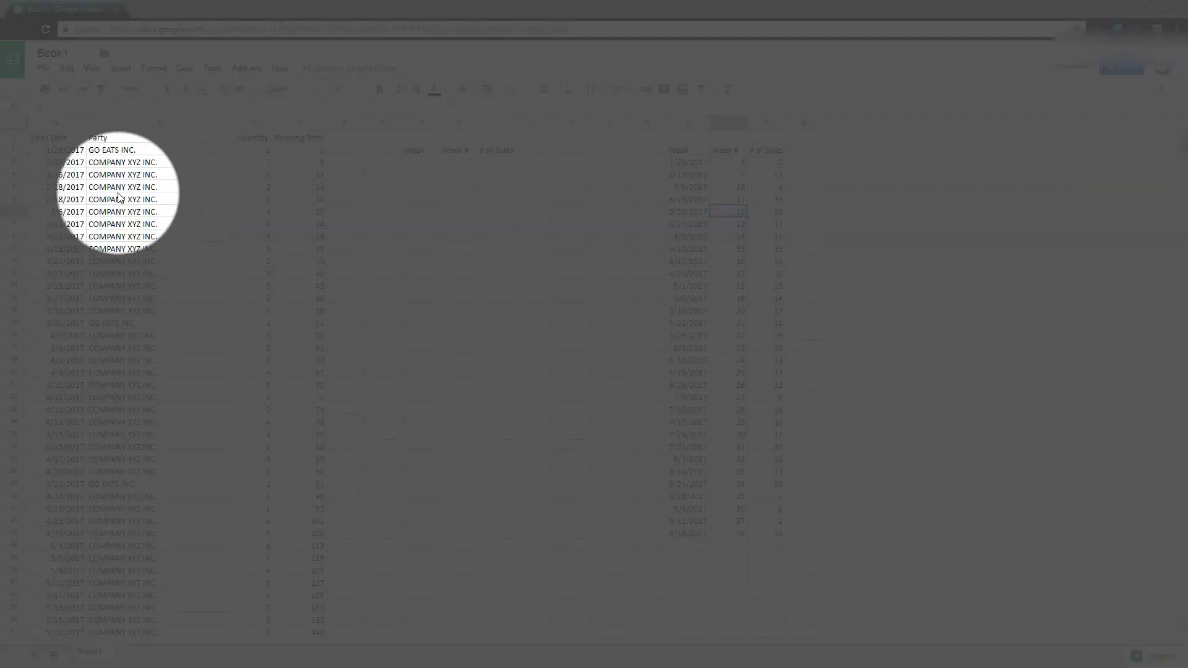
# Review the sales rows and select the Quantity column to see its total of 359.
pyautogui.scroll(-12, 146, 276)
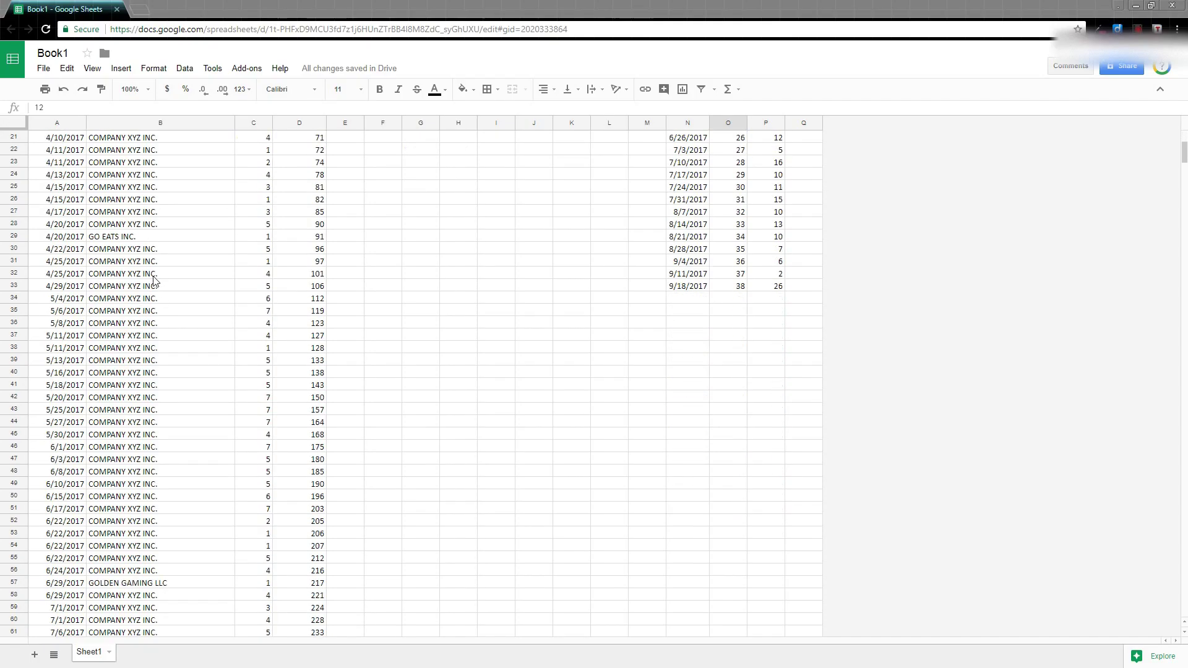
pyautogui.scroll(-3, 146, 276)
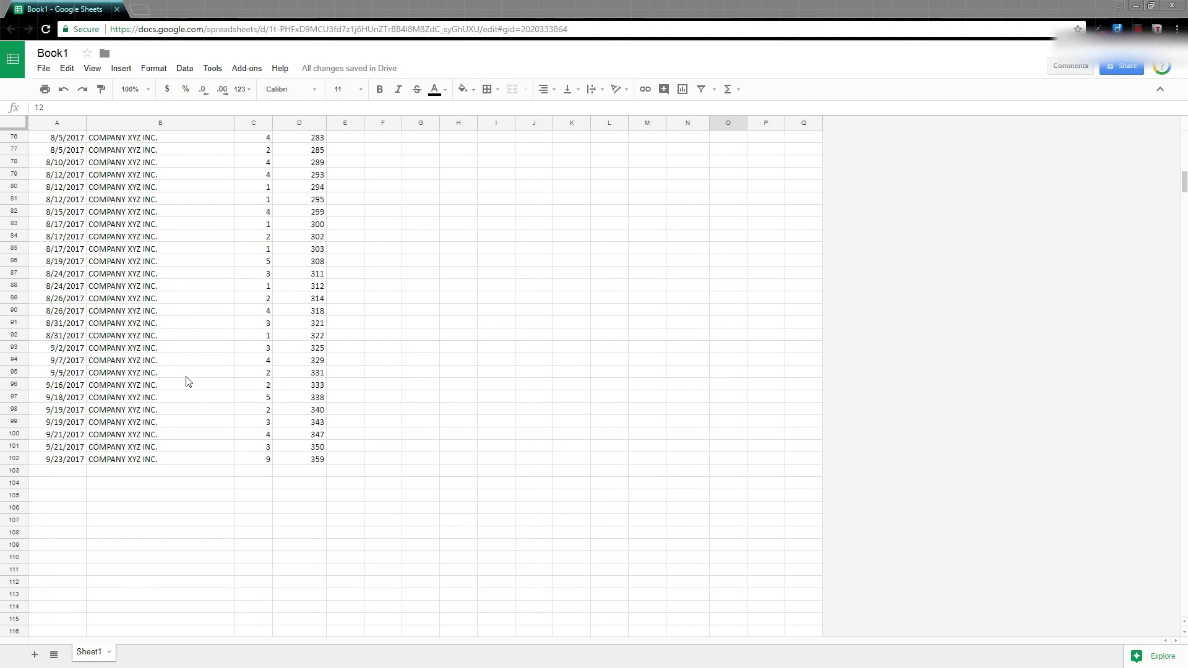
pyautogui.scroll(1, 153, 354)
pyautogui.scroll(1, 153, 354)
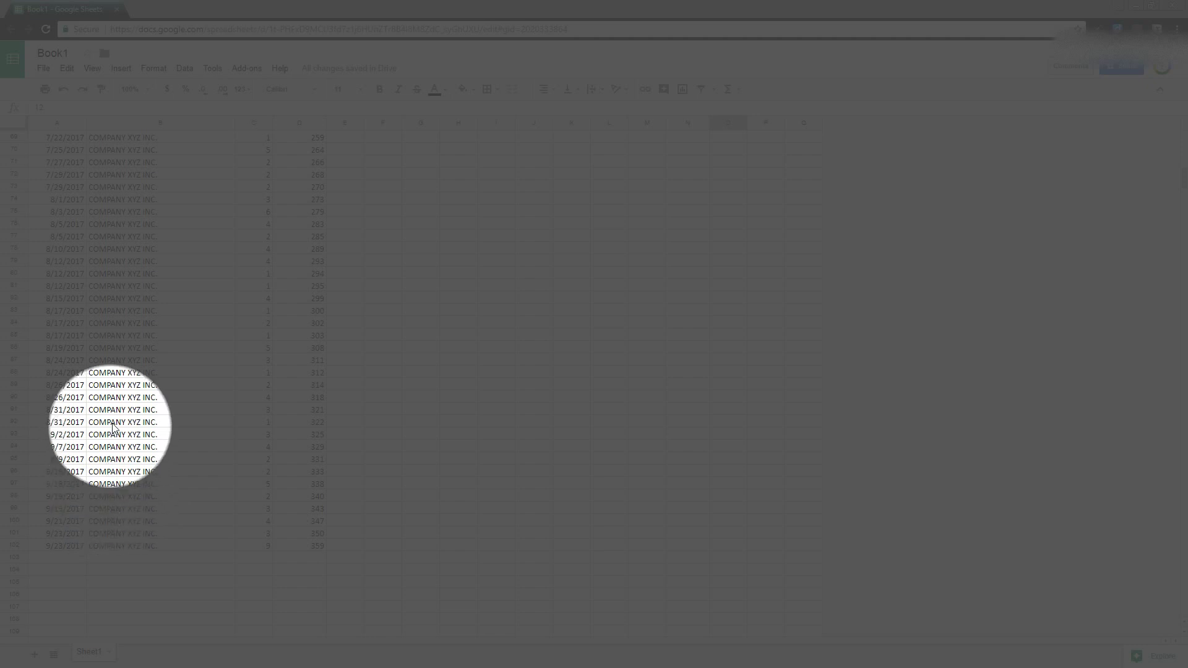
pyautogui.scroll(12, 221, 337)
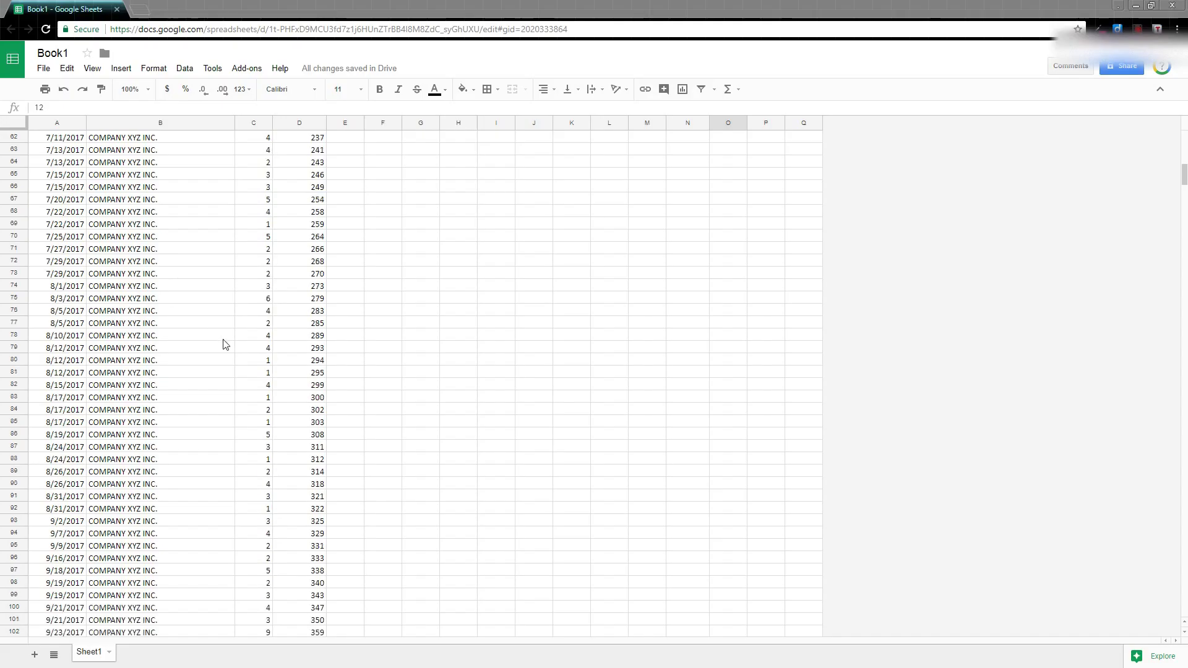
pyautogui.scroll(8, 226, 344)
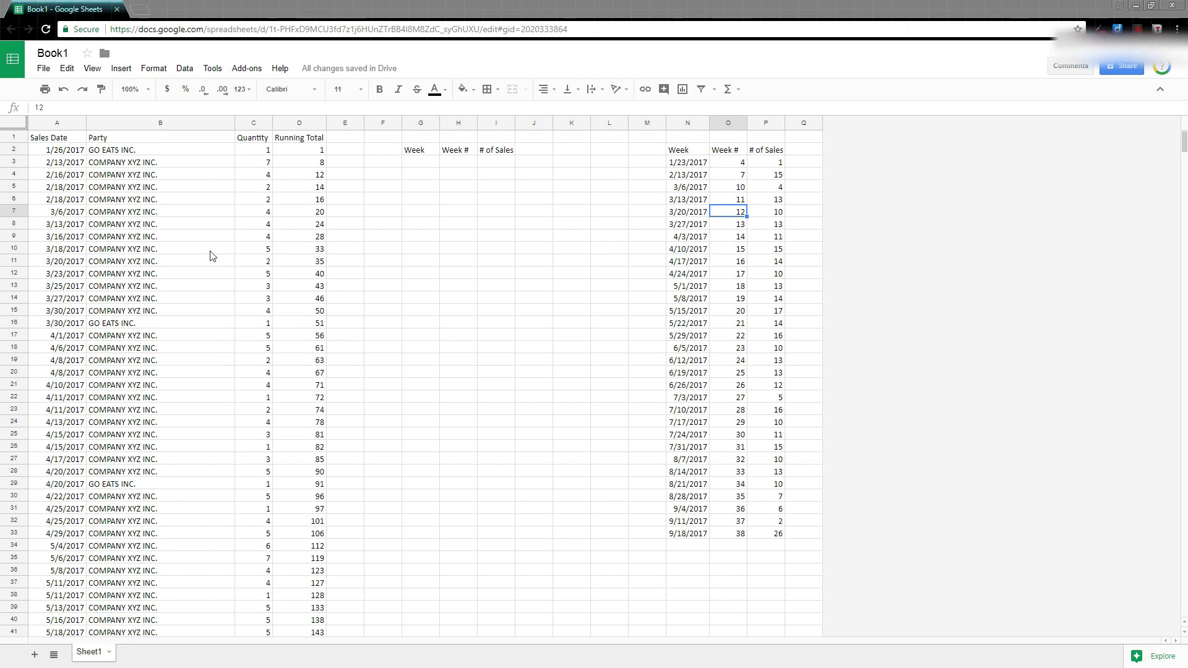
pyautogui.click(251, 122)
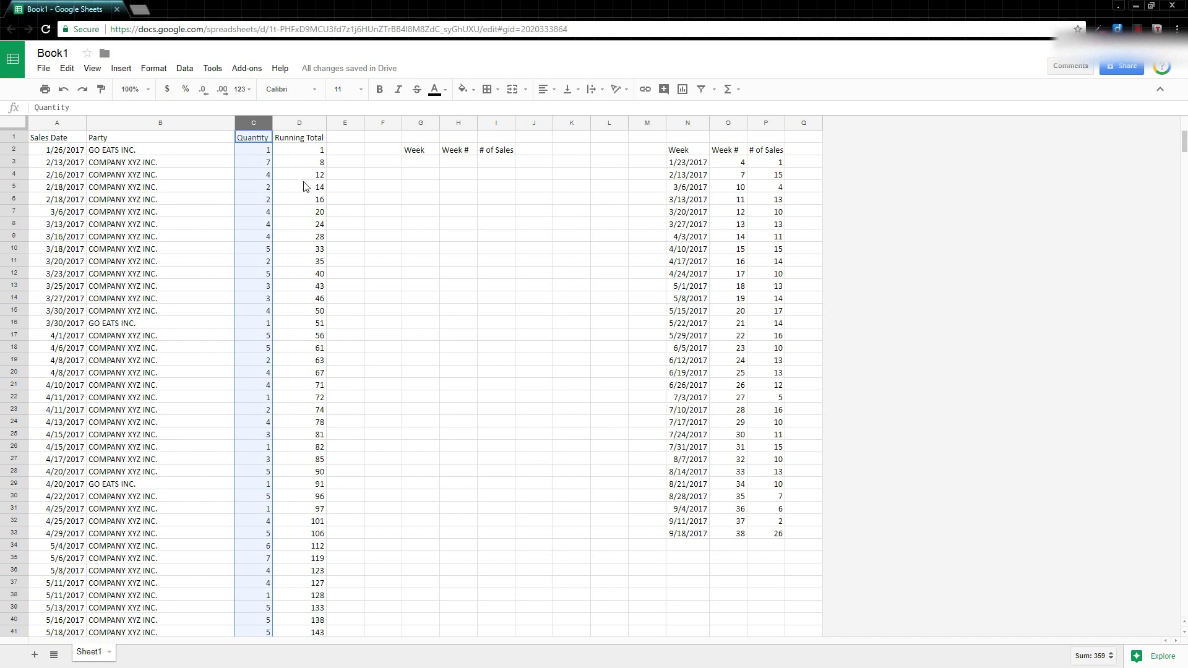
pyautogui.scroll(-5, 196, 456)
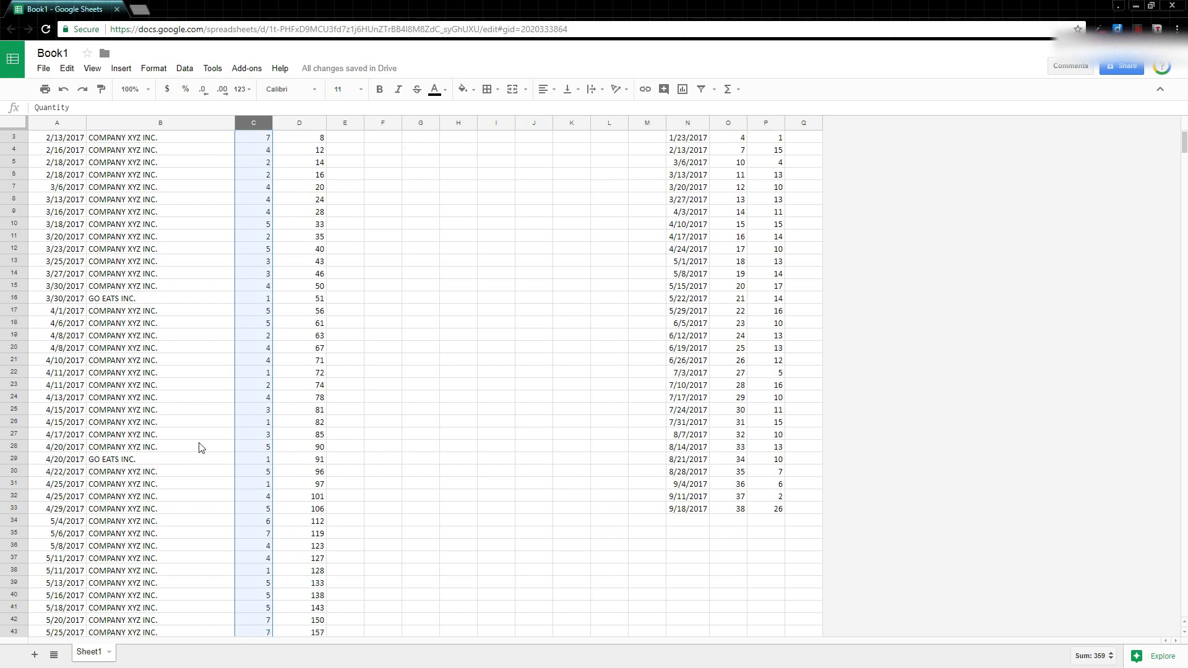
pyautogui.scroll(-12, 198, 438)
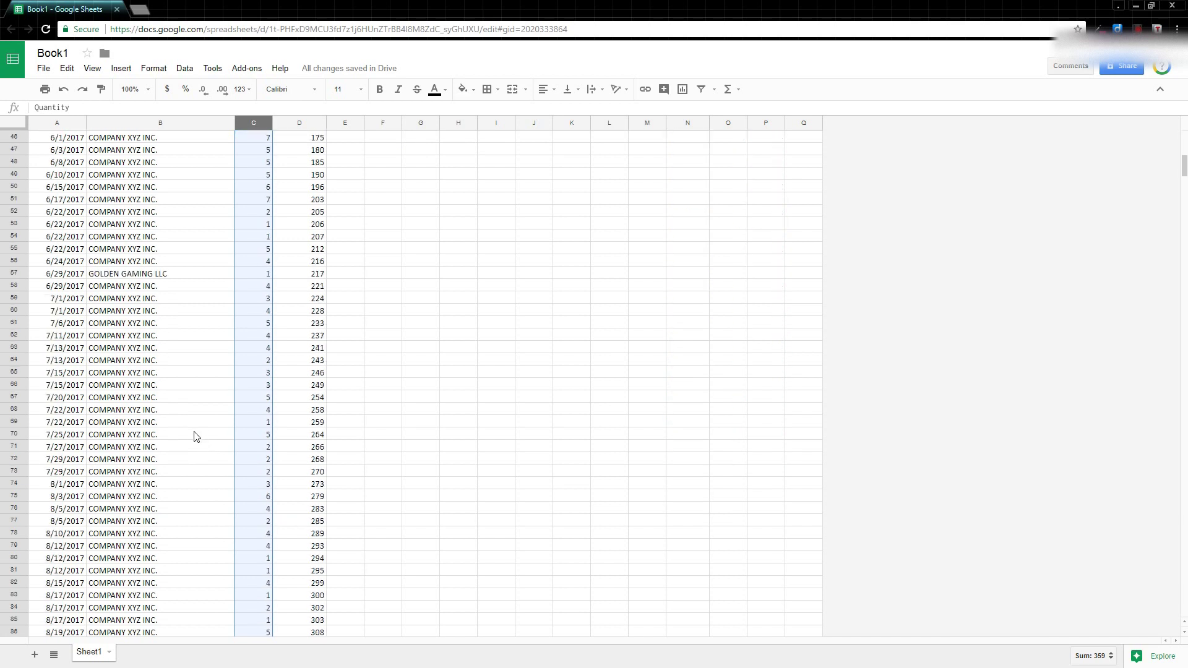
pyautogui.scroll(-7, 193, 437)
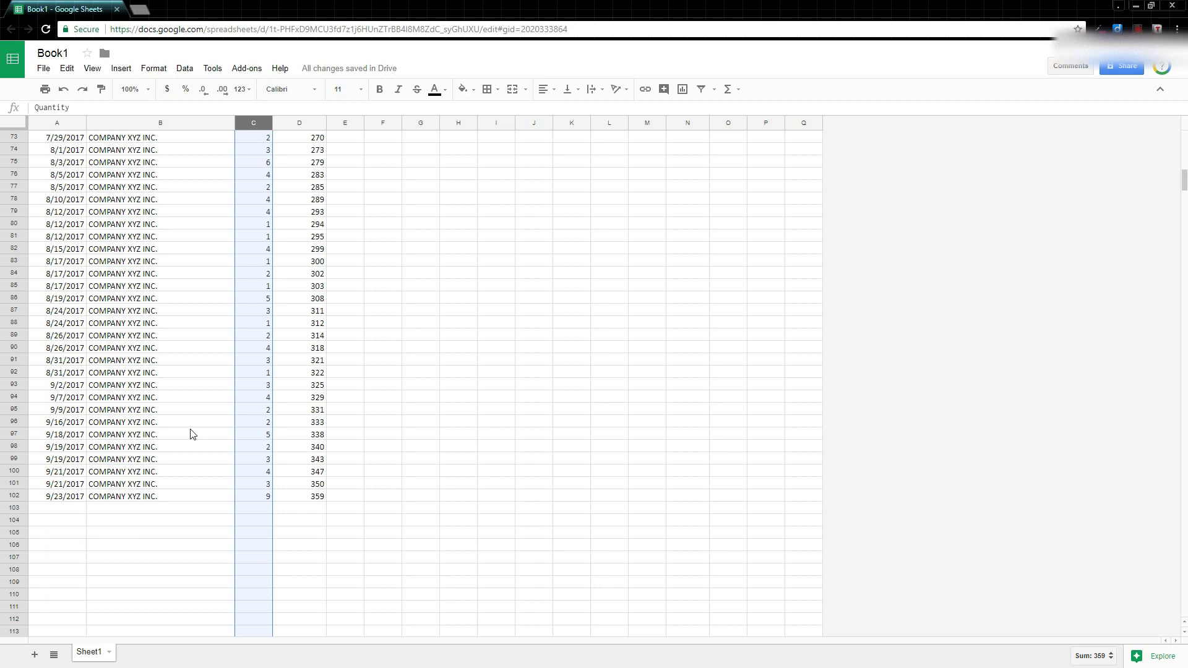
pyautogui.scroll(17, 195, 433)
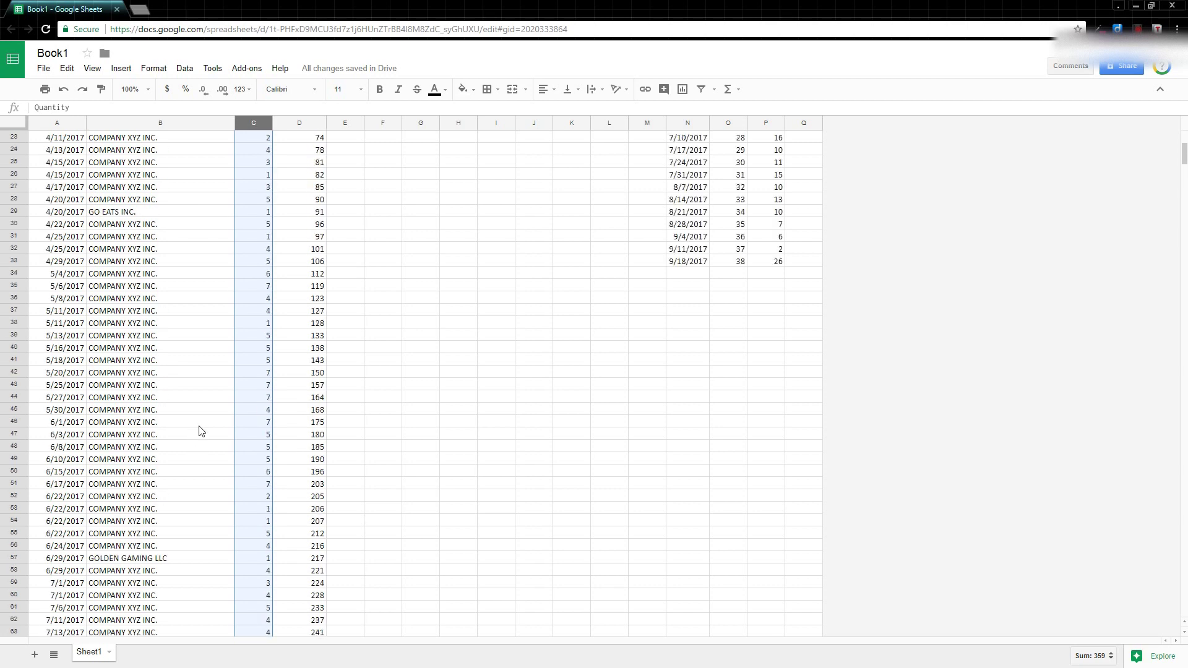
pyautogui.scroll(7, 198, 427)
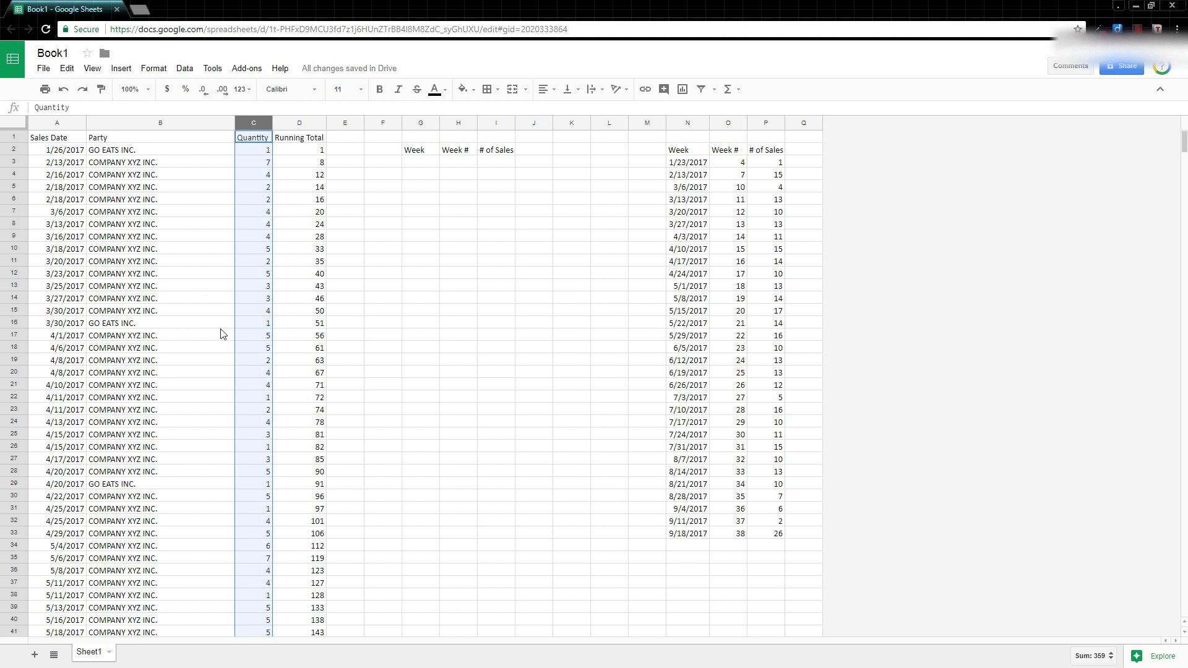
pyautogui.scroll(-10, 191, 305)
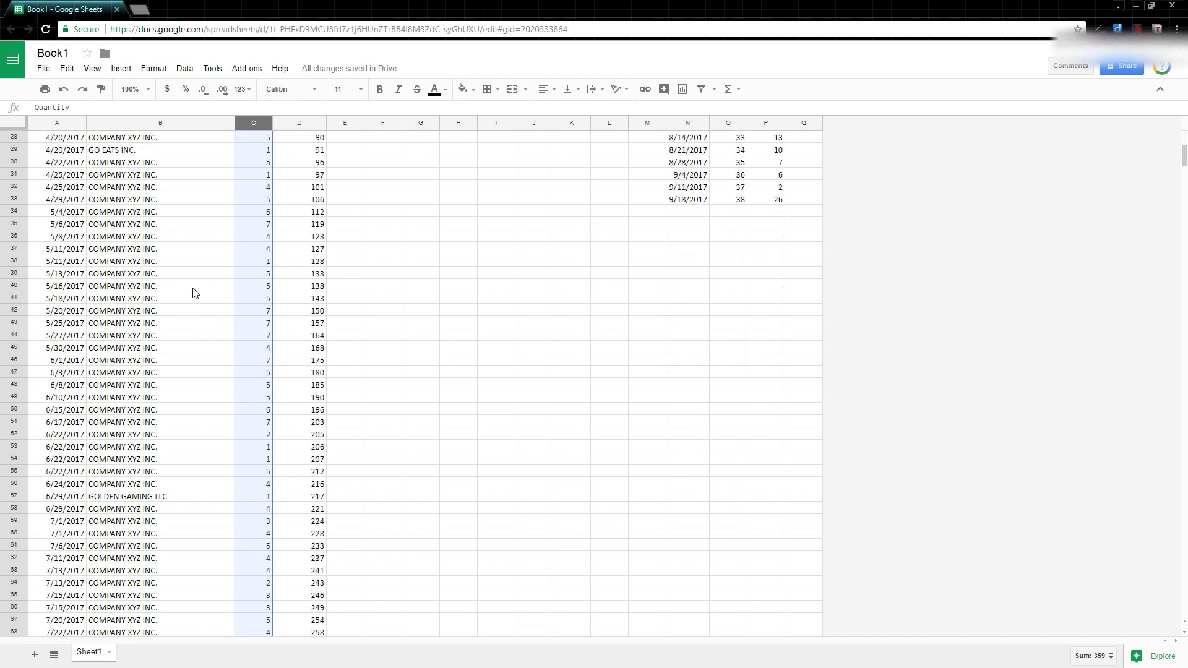
pyautogui.scroll(-6, 191, 291)
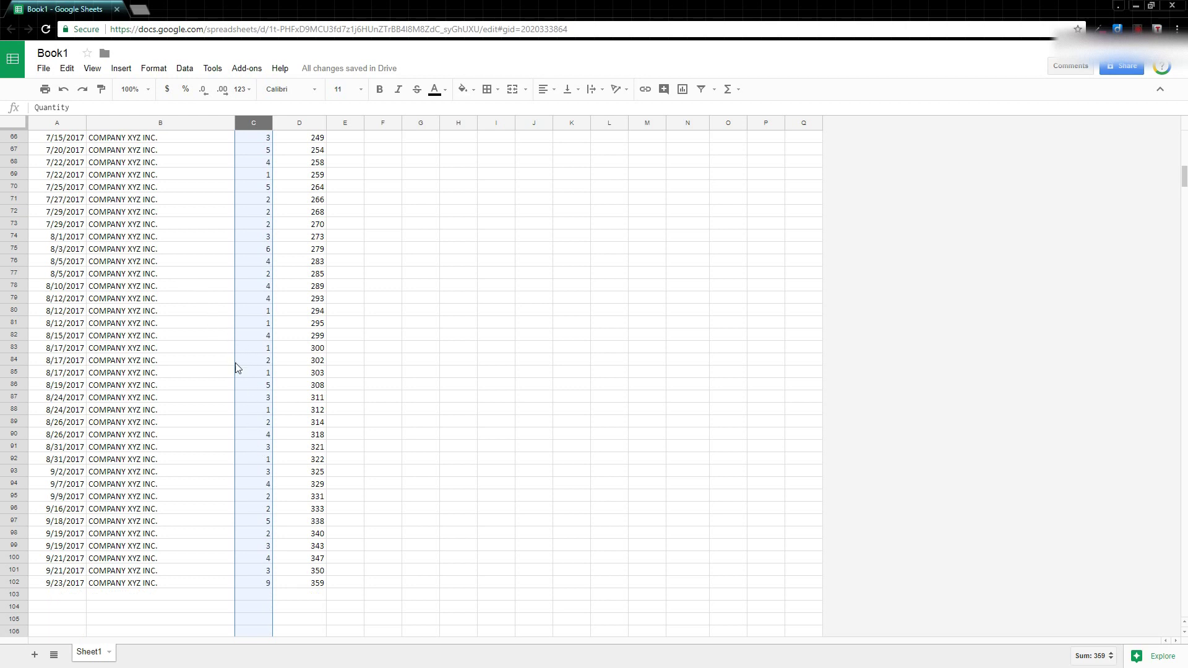
pyautogui.scroll(11, 220, 415)
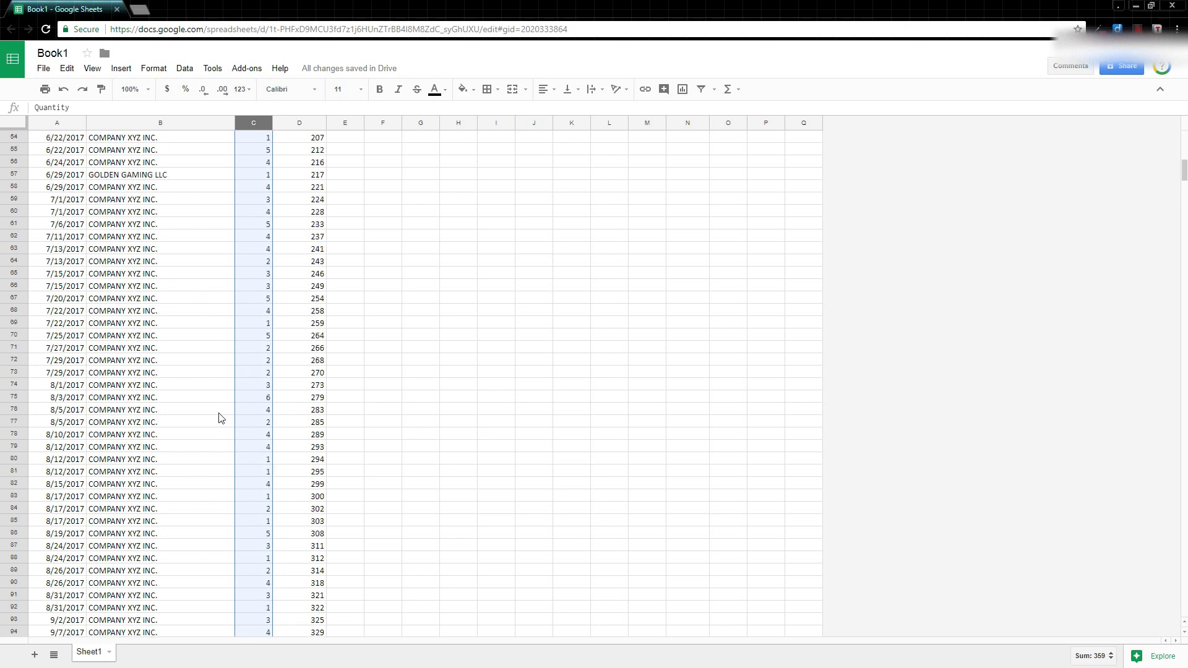
pyautogui.scroll(11, 212, 395)
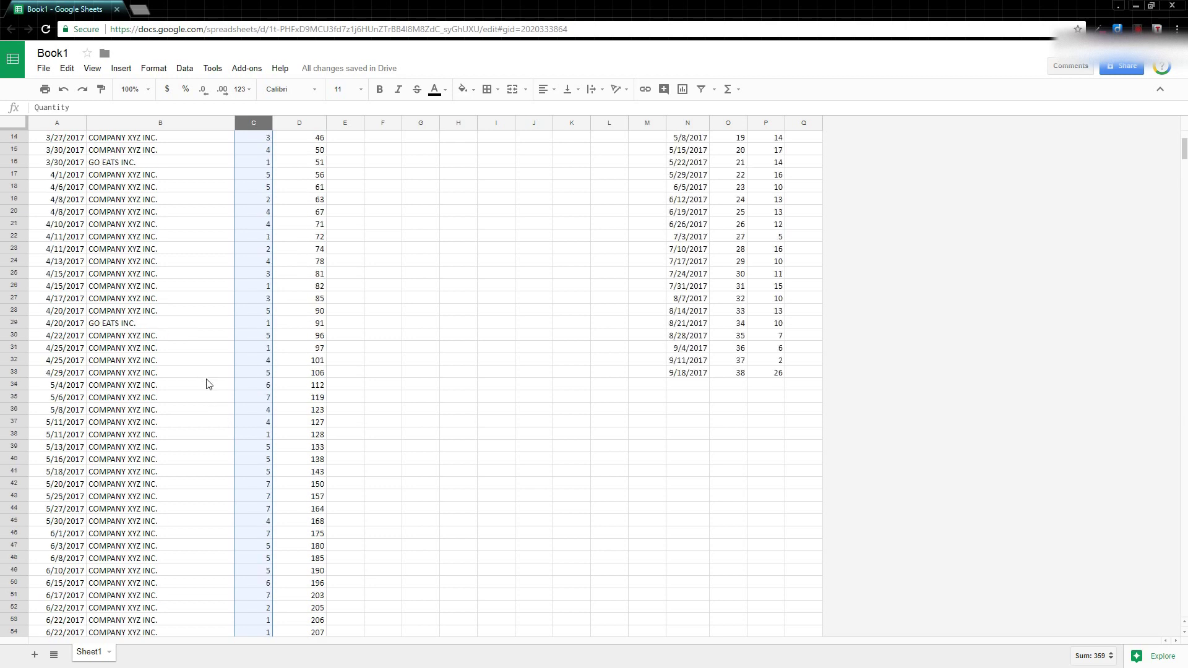
# Select columns A through D, Sales Date to Running Total, and scroll through the rows.
pyautogui.click(65, 123)
pyautogui.moveTo(94, 136); pyautogui.dragTo(292, 141)
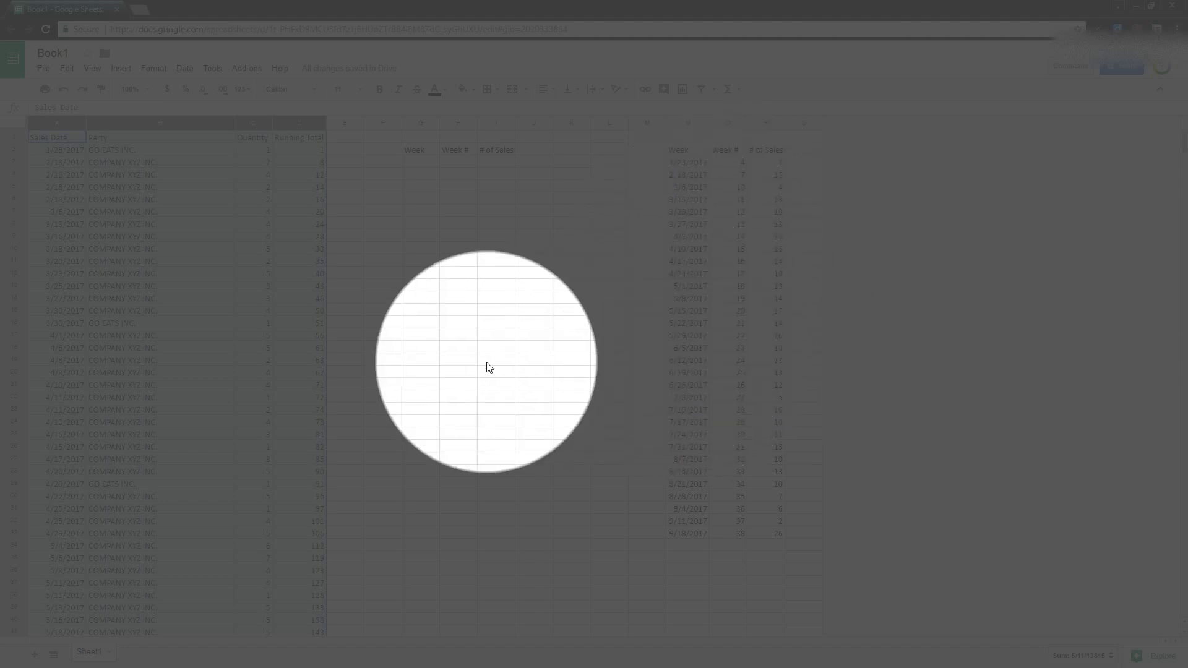
pyautogui.scroll(-15, 278, 439)
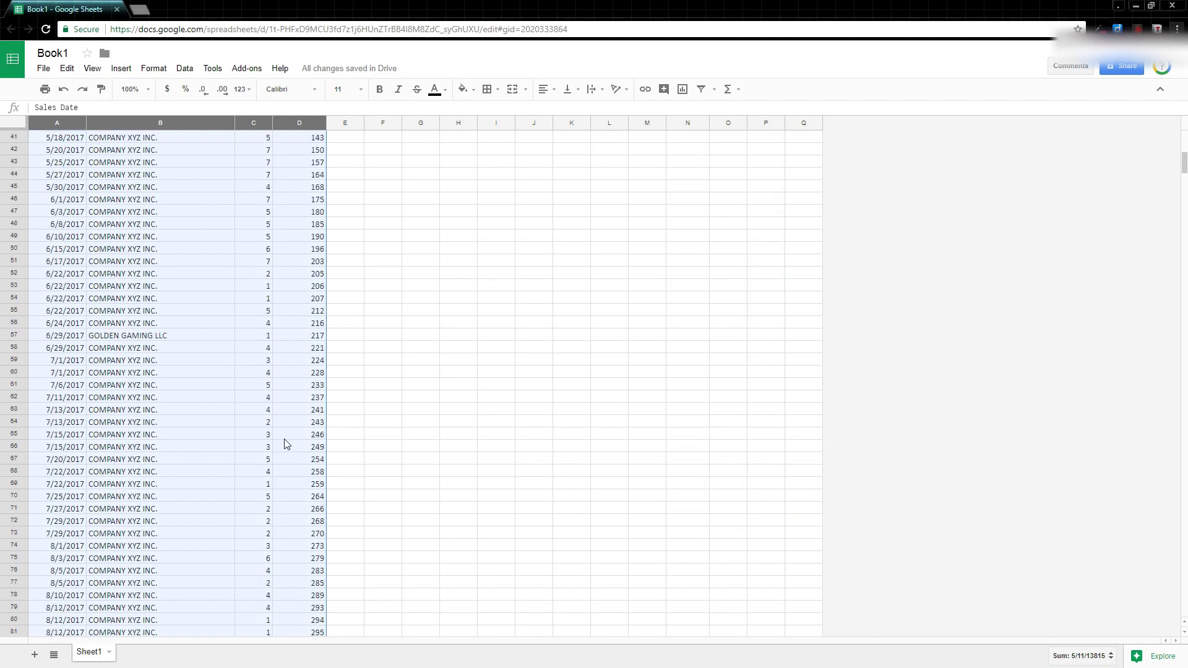
pyautogui.scroll(15, 298, 437)
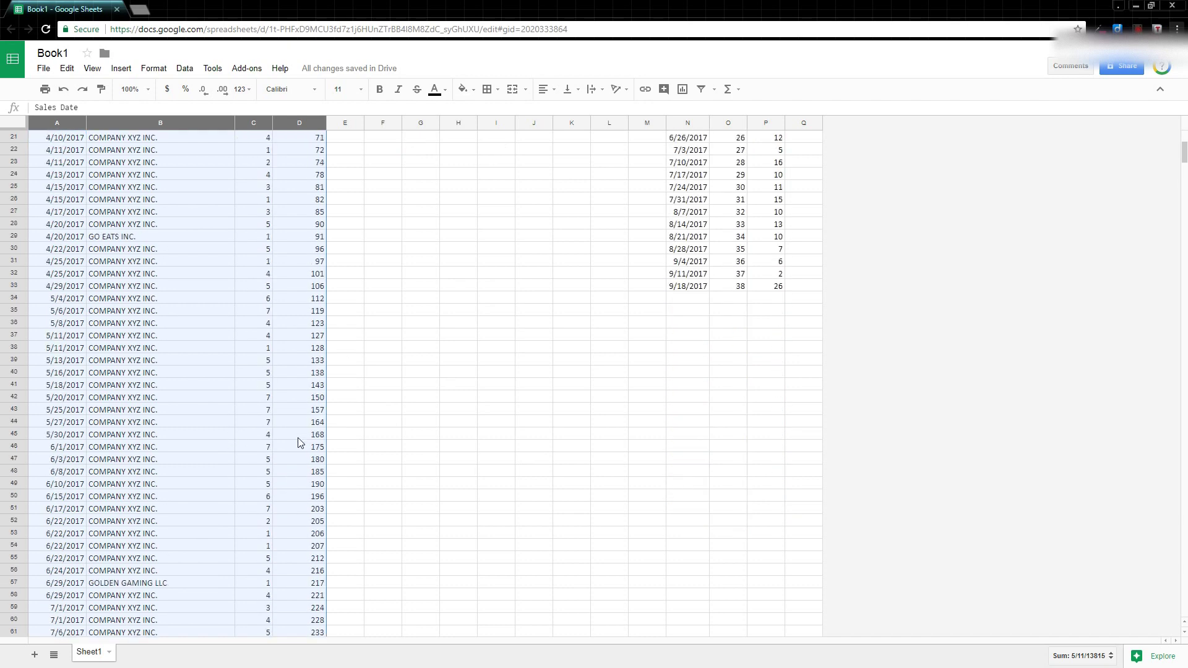
pyautogui.scroll(1, 771, 362)
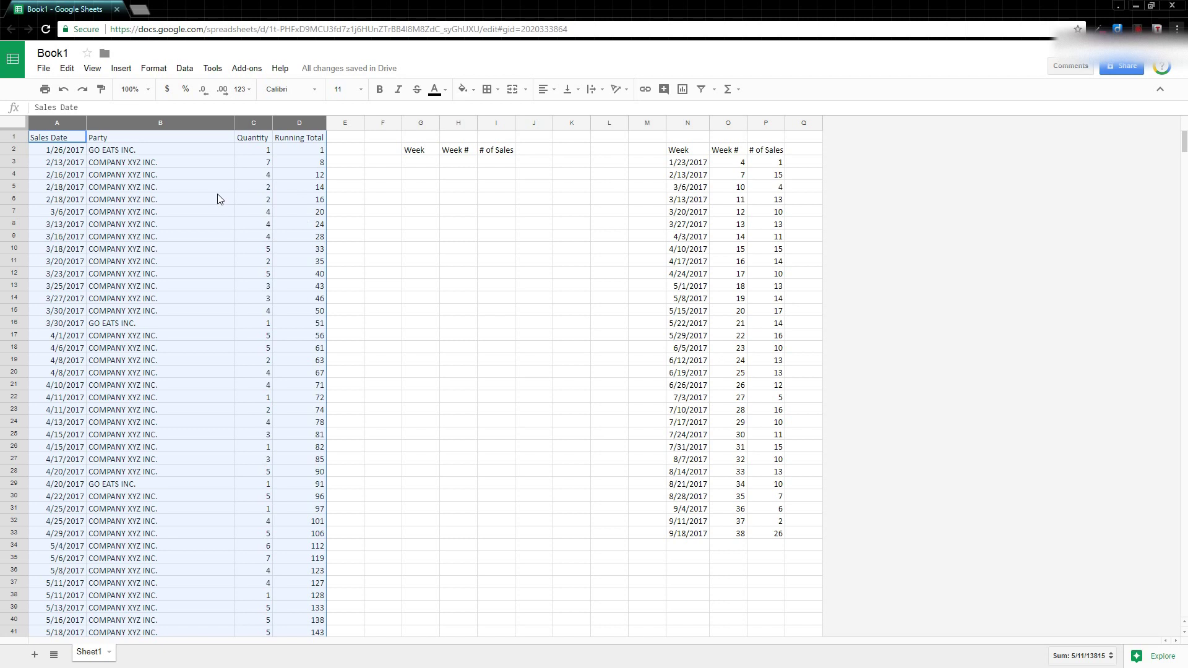
# Insert a blank column to the left of Party.
pyautogui.click(199, 166)
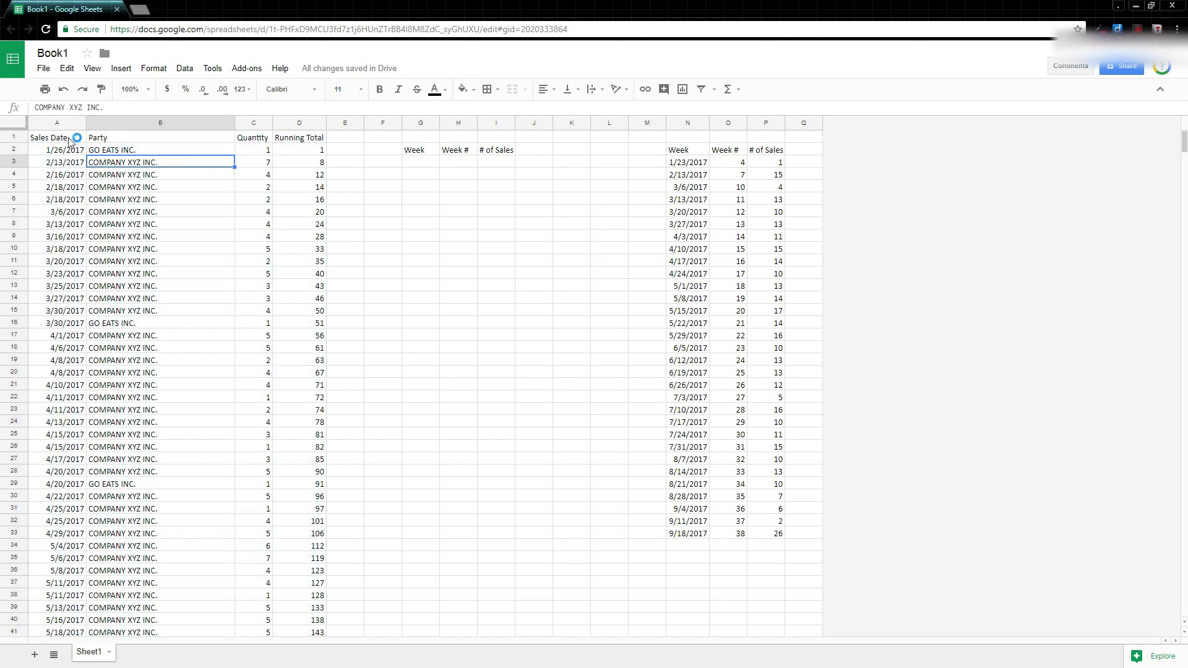
pyautogui.click(65, 118)
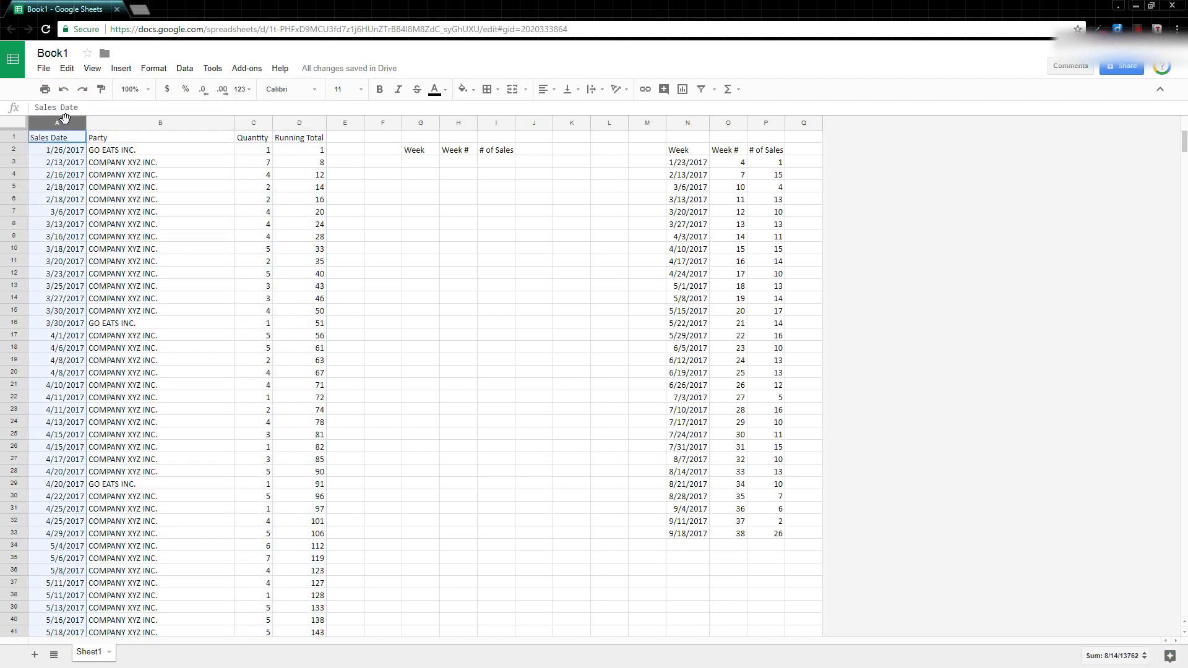
pyautogui.click(105, 123)
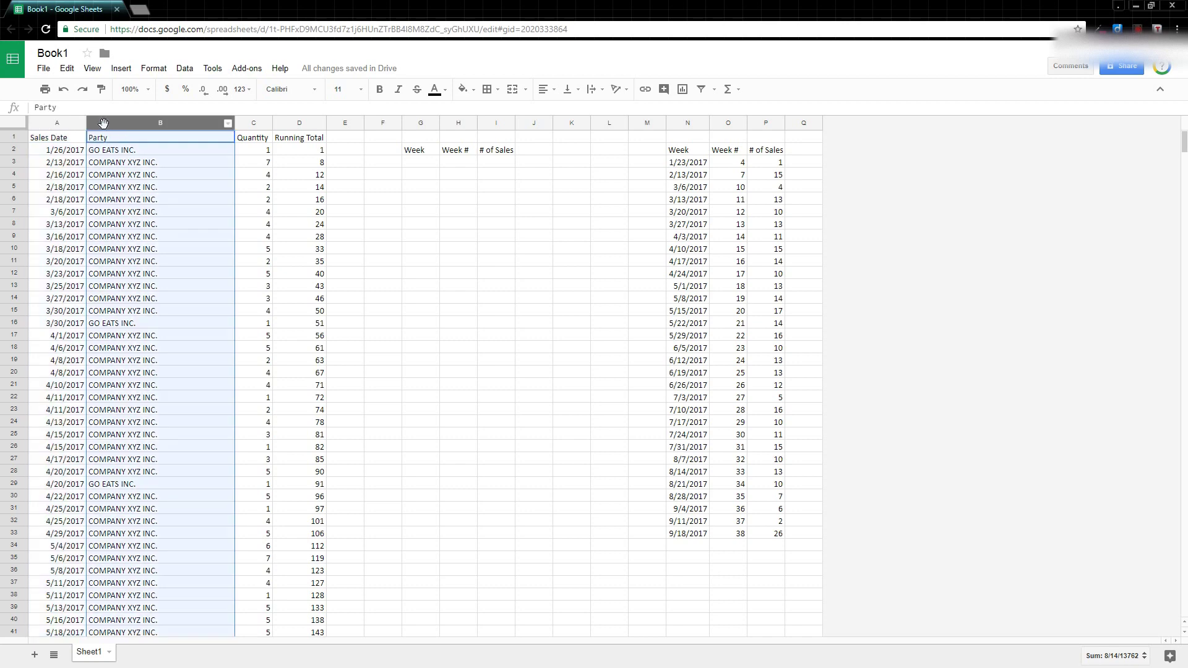
pyautogui.rightClick(104, 126)
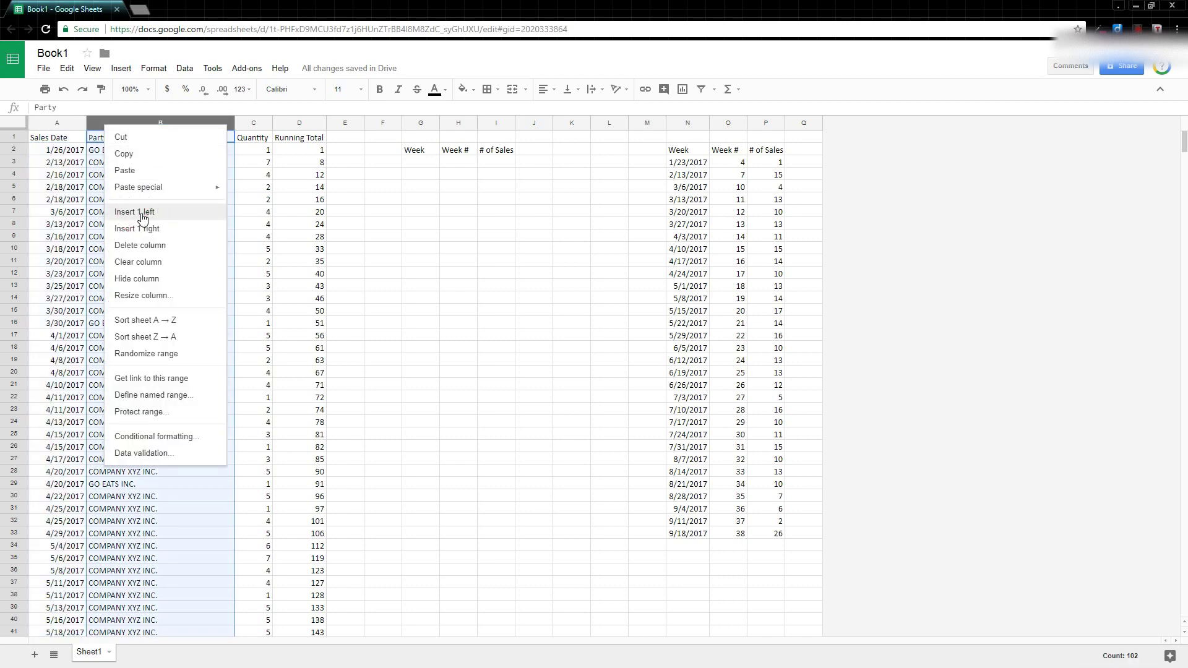
pyautogui.click(142, 216)
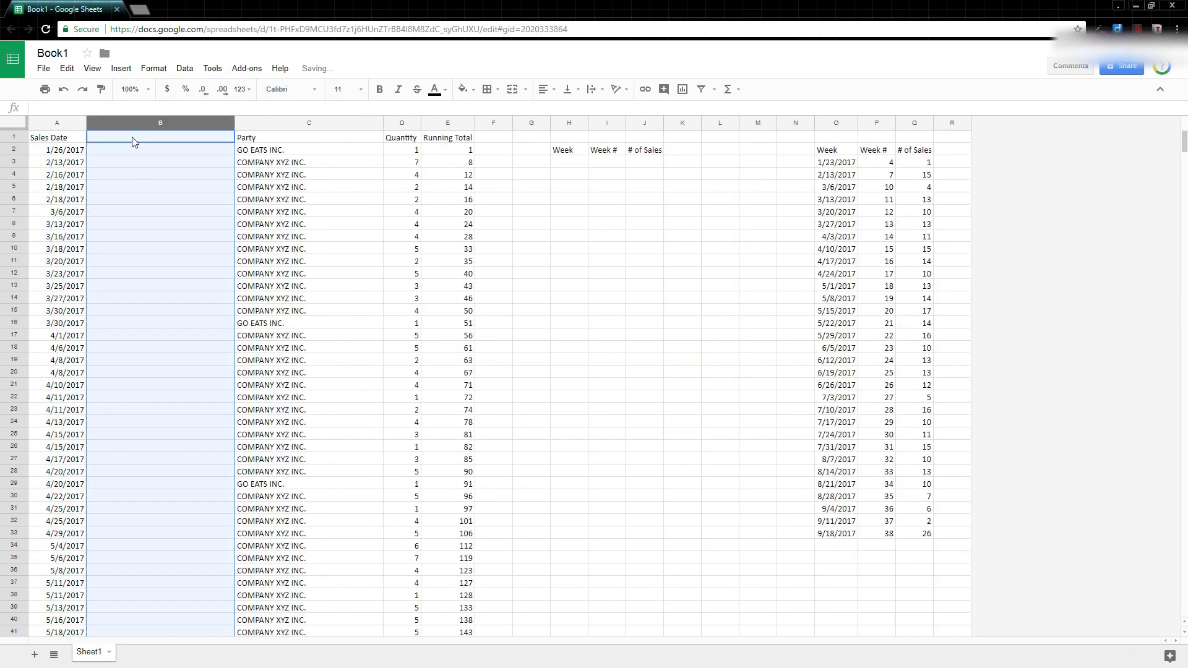
# Label the new column B 'Week' and start a =weeknum( formula in B2.
pyautogui.click(131, 137)
pyautogui.write('Week')
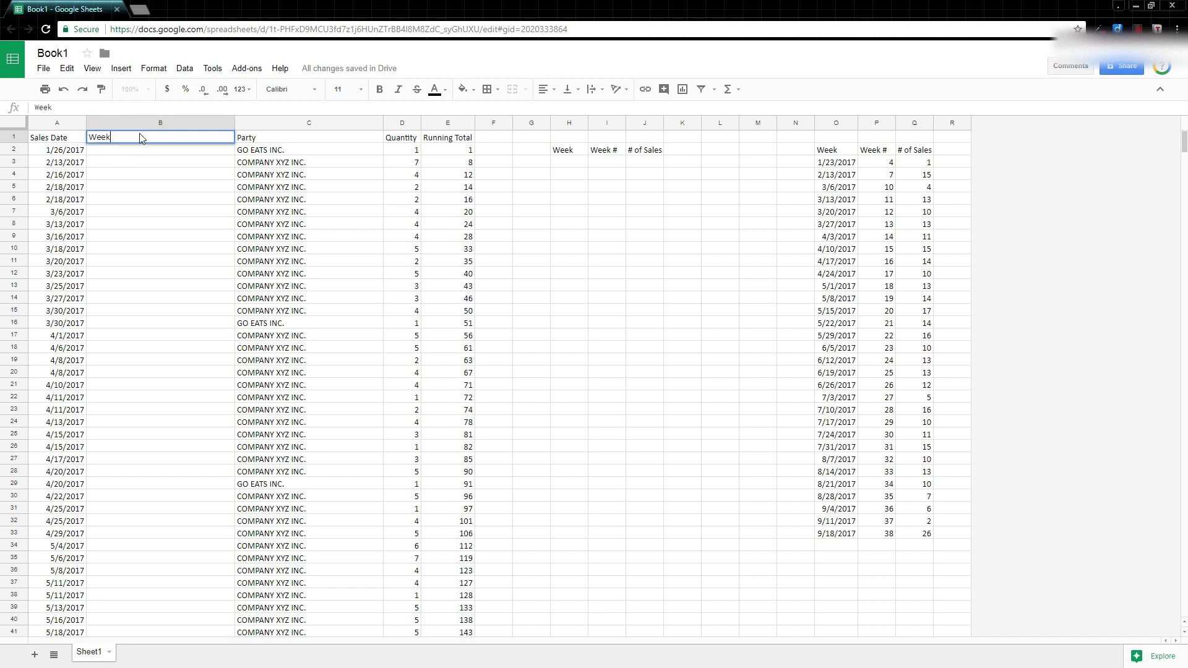
pyautogui.press('Return')
pyautogui.write('=')
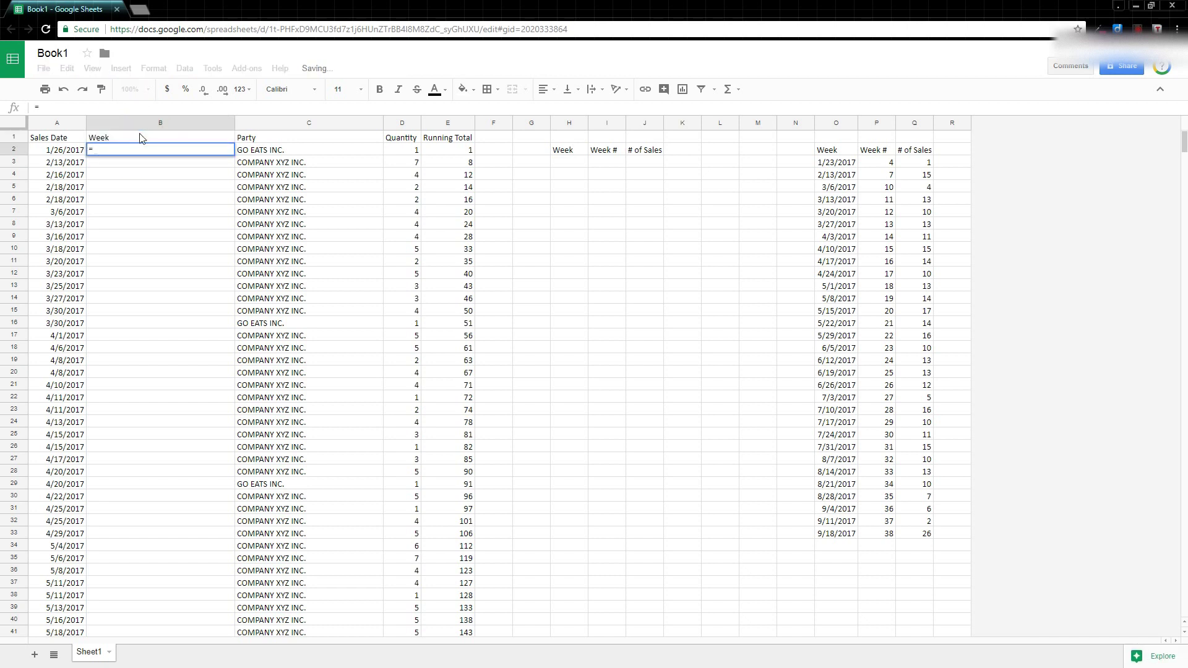
pyautogui.write('we')
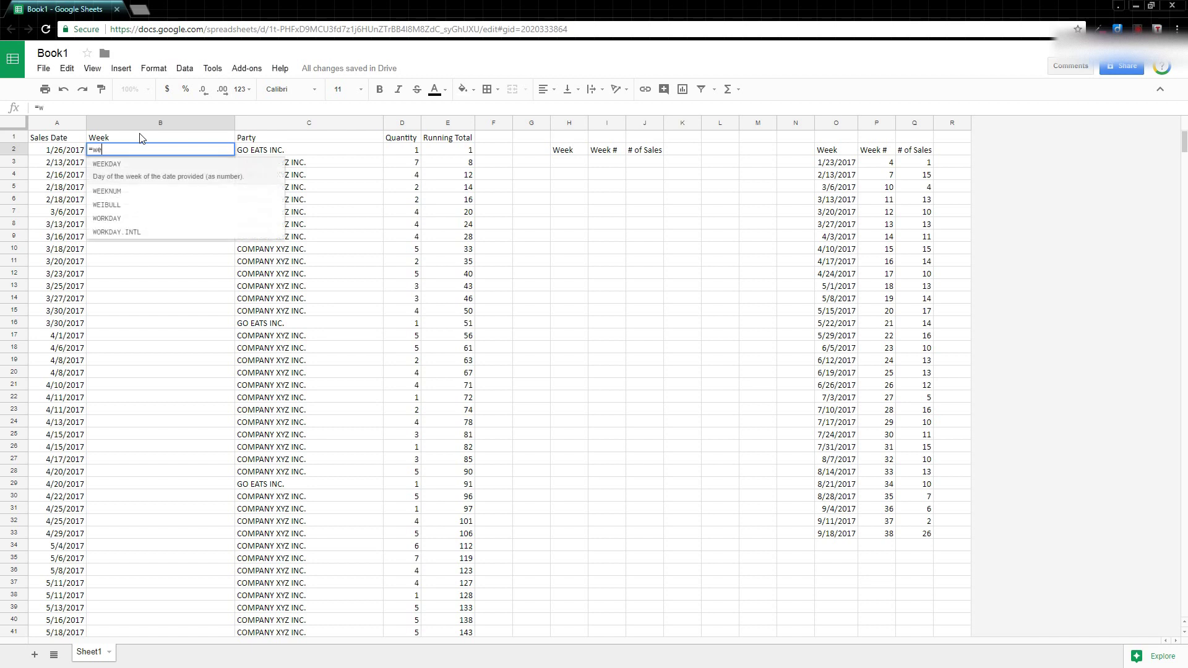
pyautogui.write('eknum(')
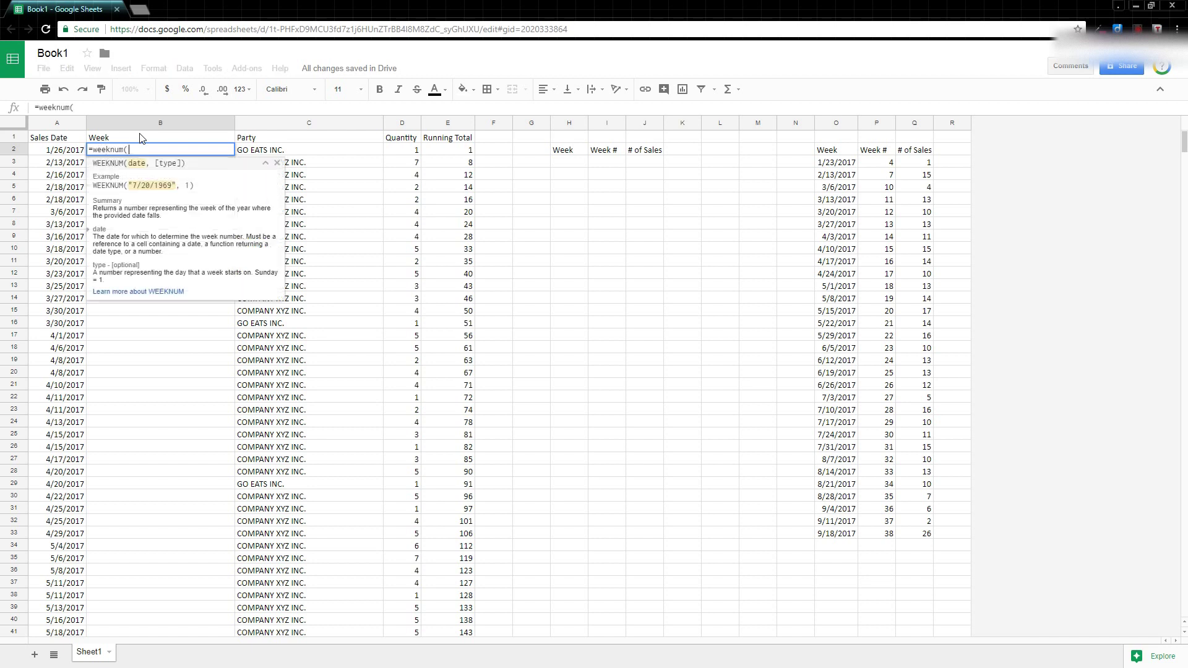
# Complete the formula =WEEKNUM(A2) in B2.
pyautogui.click(71, 150)
pyautogui.write(')')
pyautogui.press('Return')
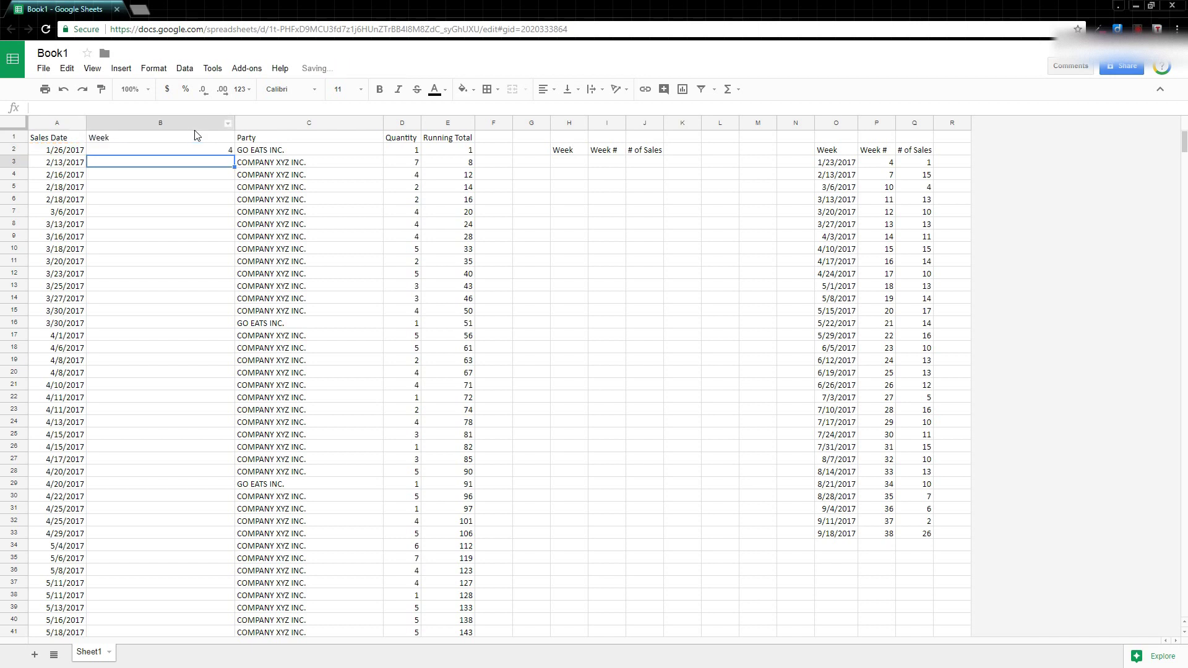
# Fill the week-number formula down to B102 and check results such as the week 7 rows.
pyautogui.click(220, 152)
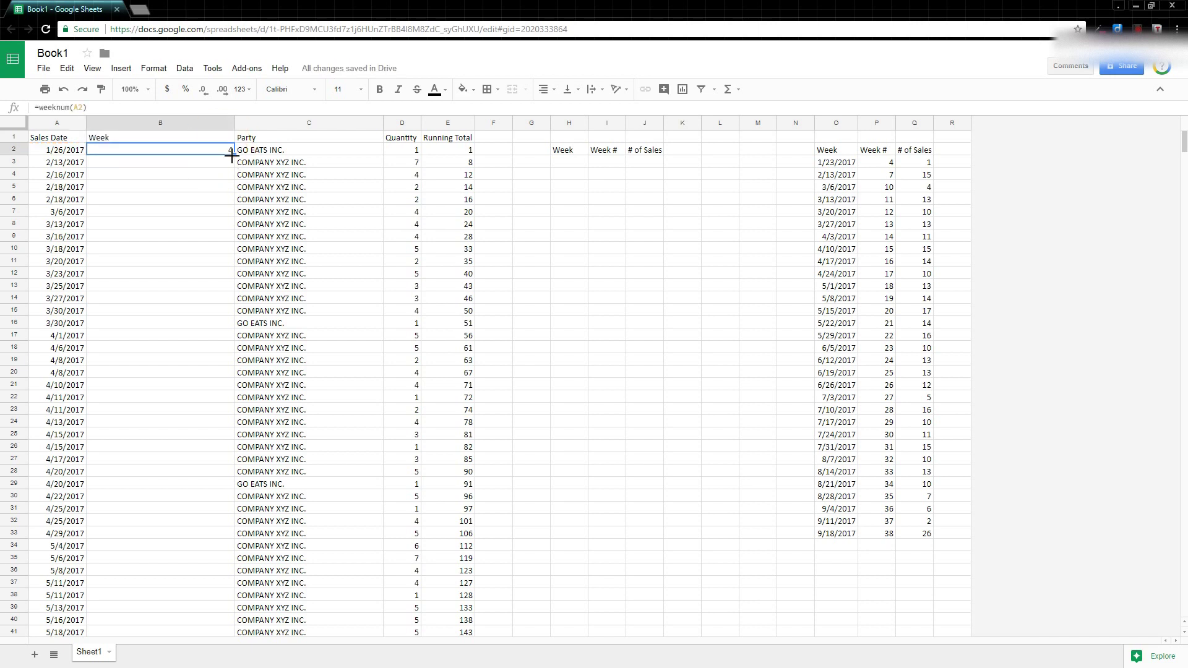
pyautogui.moveTo(234, 155); pyautogui.dragTo(234, 465)
pyautogui.scroll(13, 230, 225)
pyautogui.scroll(2, 222, 208)
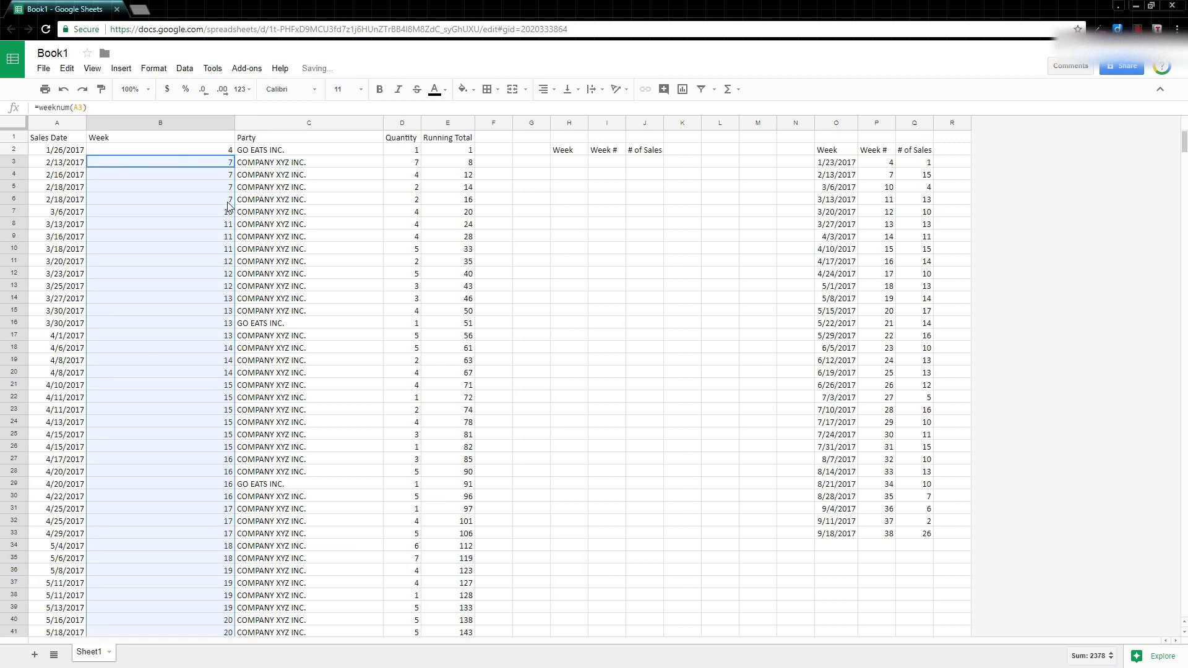
pyautogui.click(224, 222)
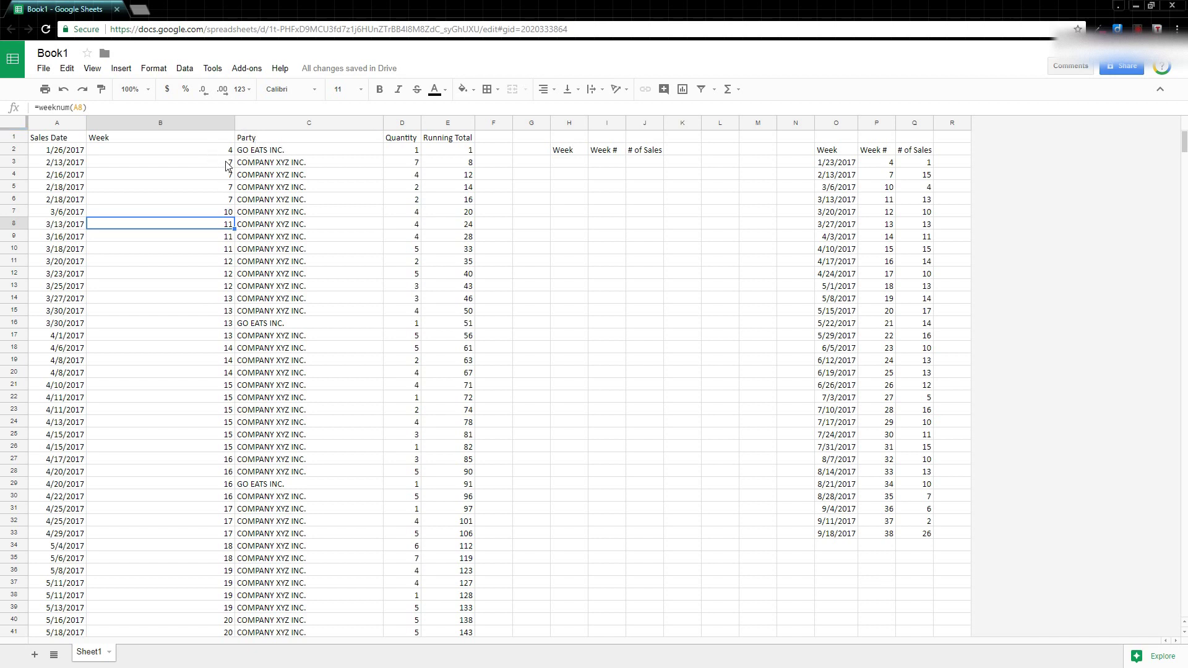
pyautogui.moveTo(223, 163); pyautogui.dragTo(226, 200)
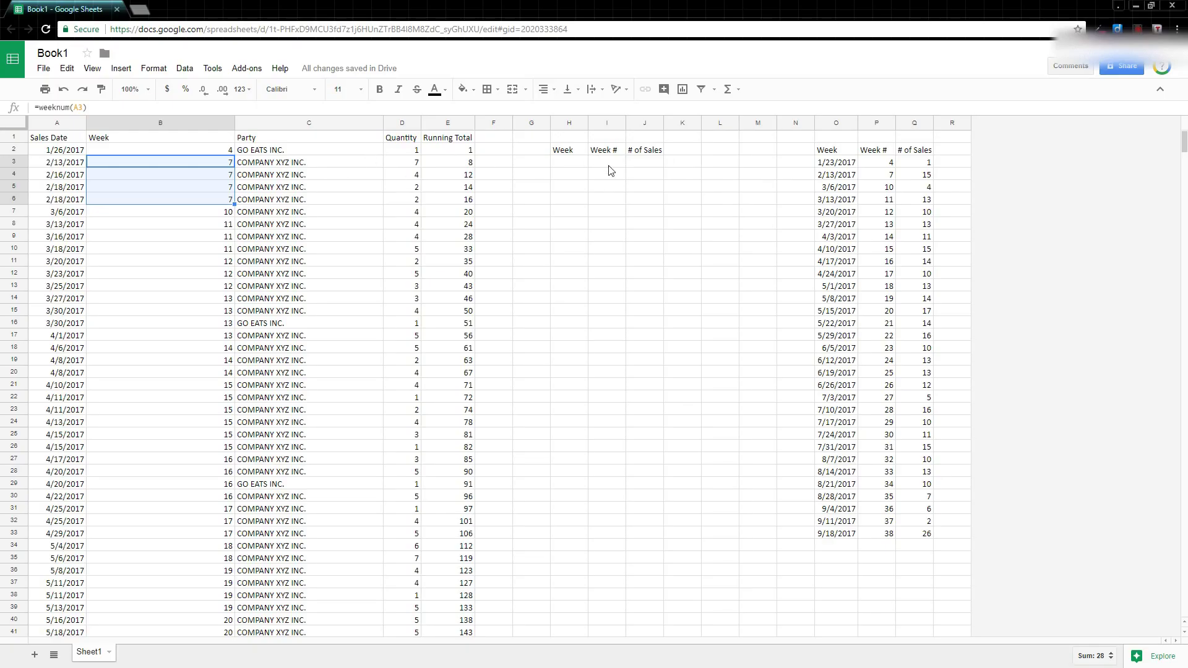
# Enter =UNIQUE(B2:B102) in I3 under the Week # heading.
pyautogui.click(609, 170)
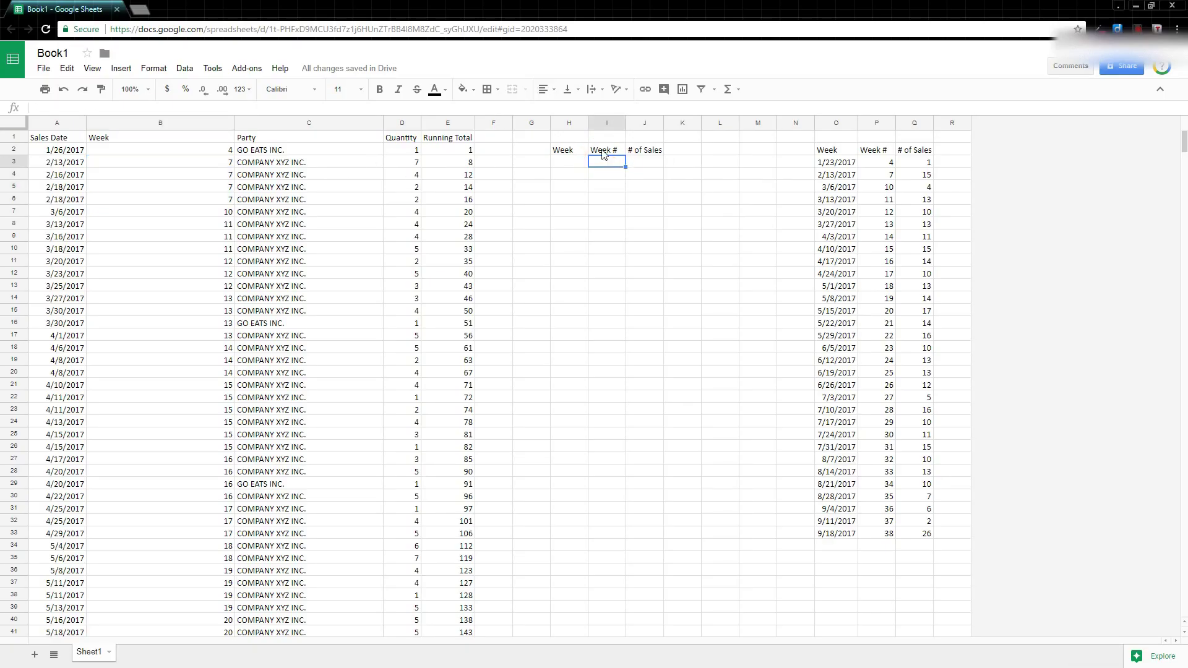
pyautogui.moveTo(560, 150); pyautogui.dragTo(638, 155)
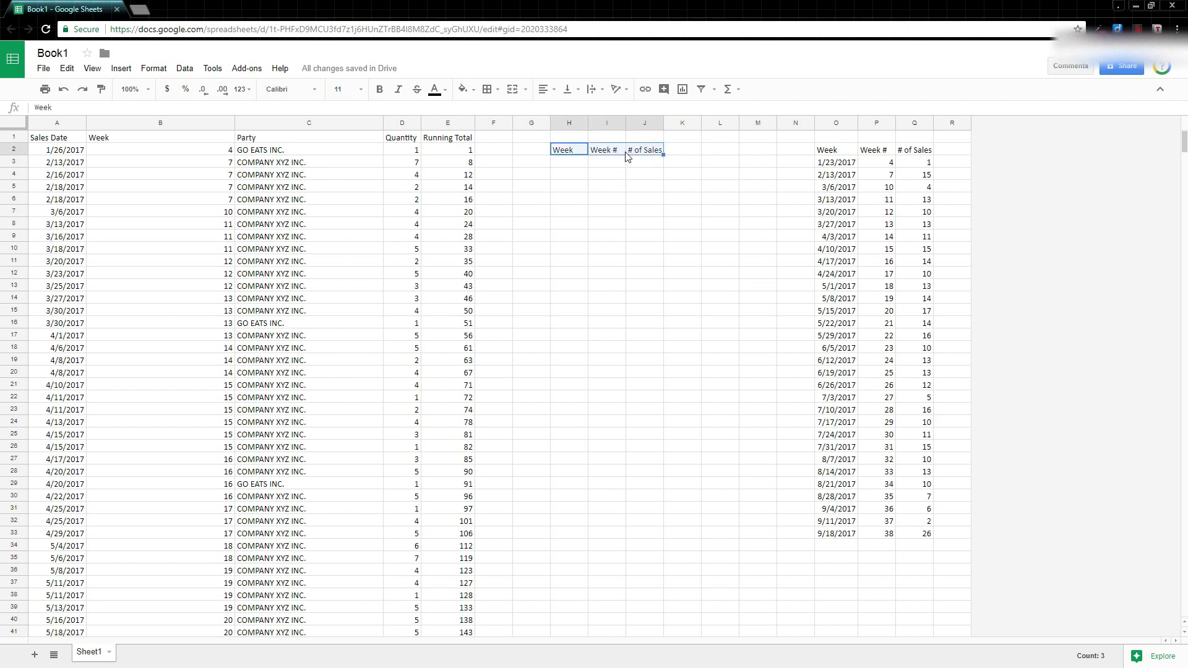
pyautogui.click(609, 163)
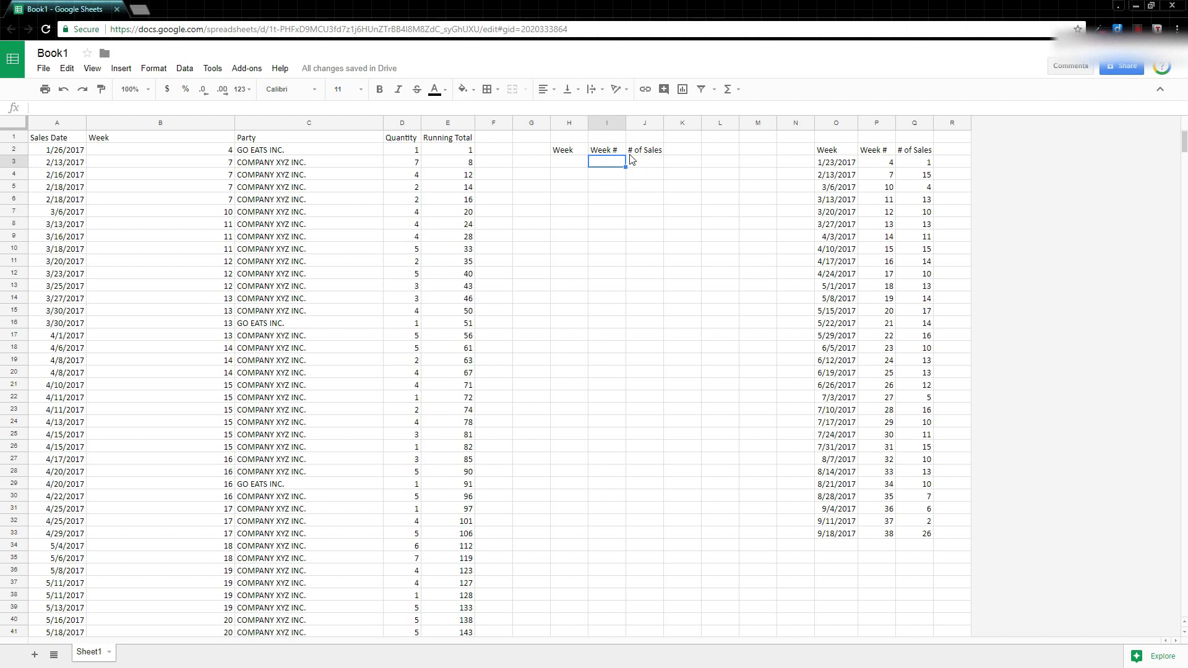
pyautogui.write('=uniq')
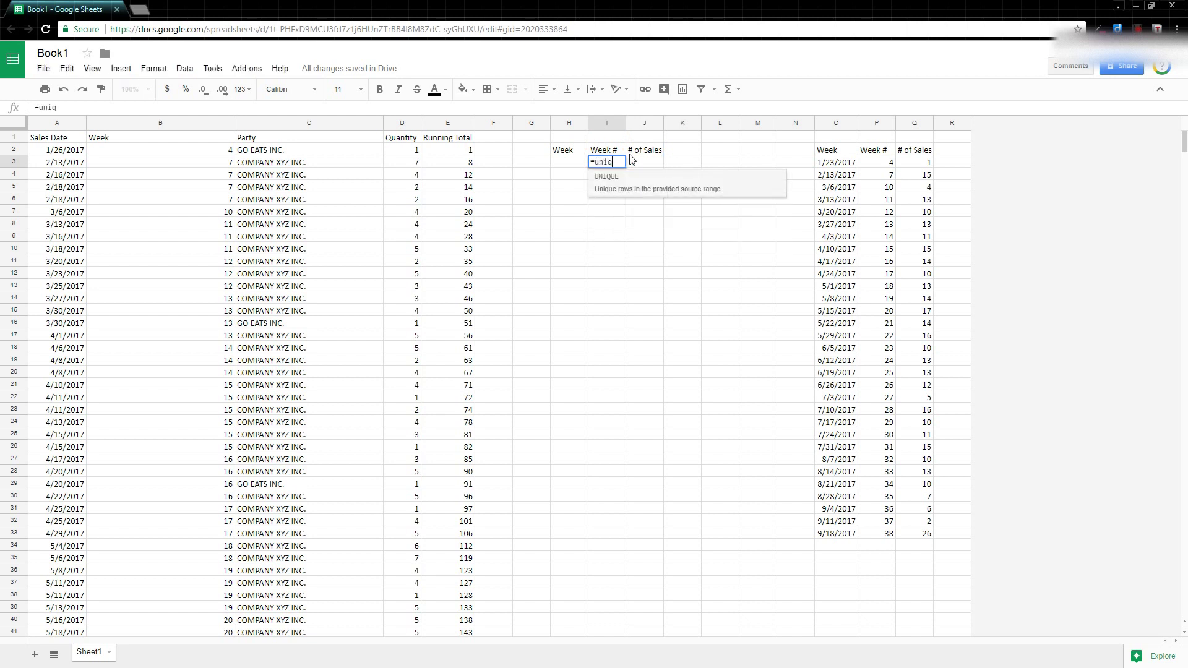
pyautogui.write('ue(')
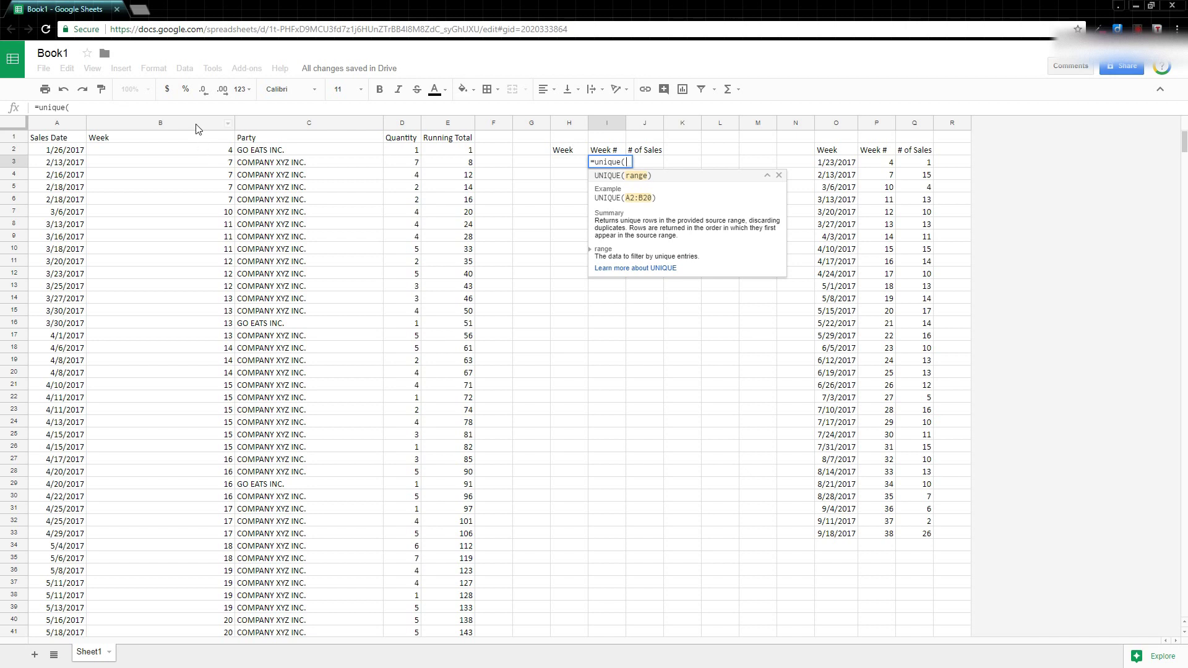
pyautogui.click(208, 151)
pyautogui.moveTo(197, 191); pyautogui.dragTo(218, 593)
pyautogui.hotkey('shift', 'Down')
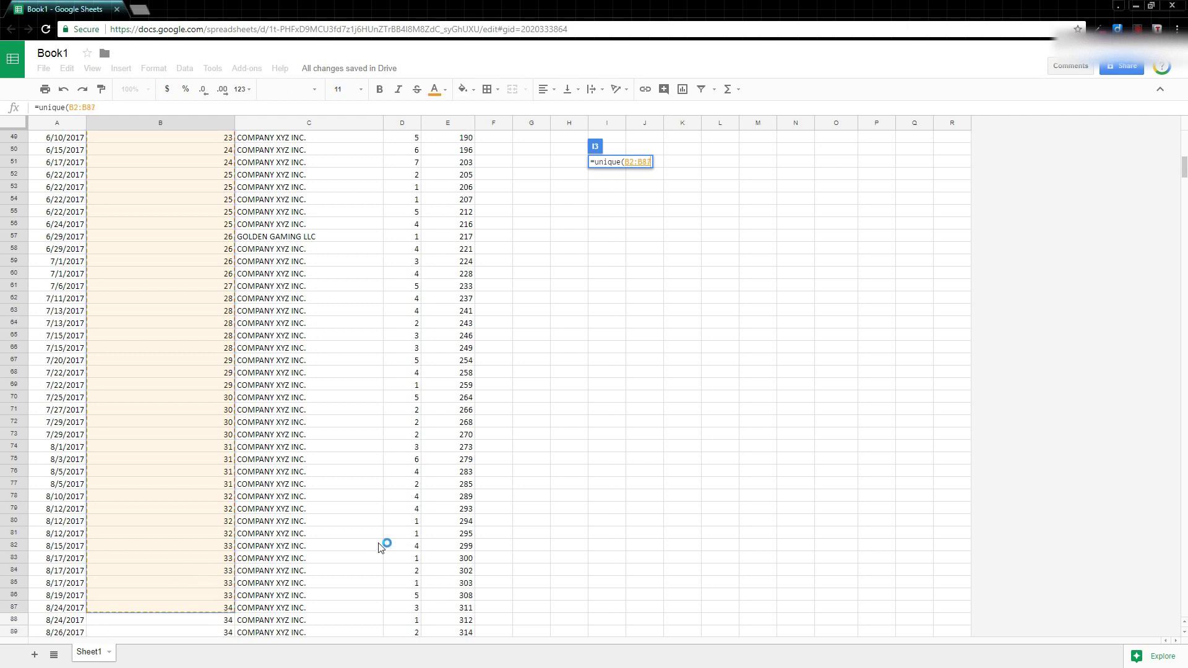
pyautogui.hotkey('ctrl', 'shift', 'Down')
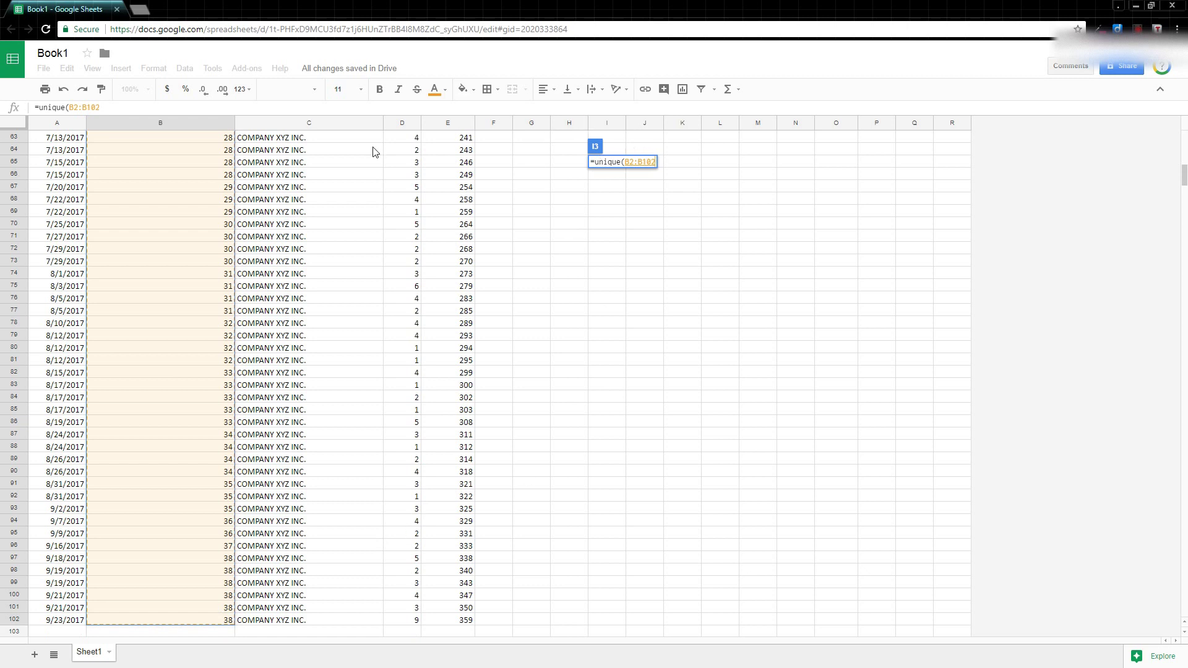
pyautogui.click(116, 105)
pyautogui.write(')')
pyautogui.press('Return')
# Check the listed unique week numbers, such as week 12.
pyautogui.scroll(2, 607, 156)
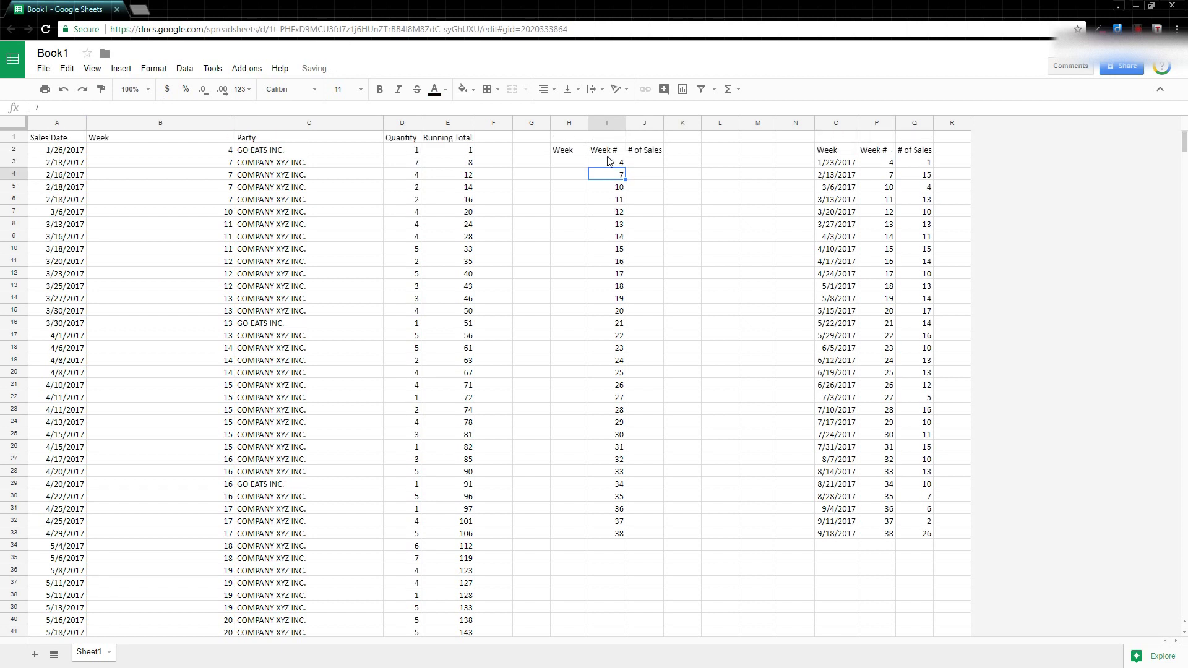
pyautogui.click(617, 163)
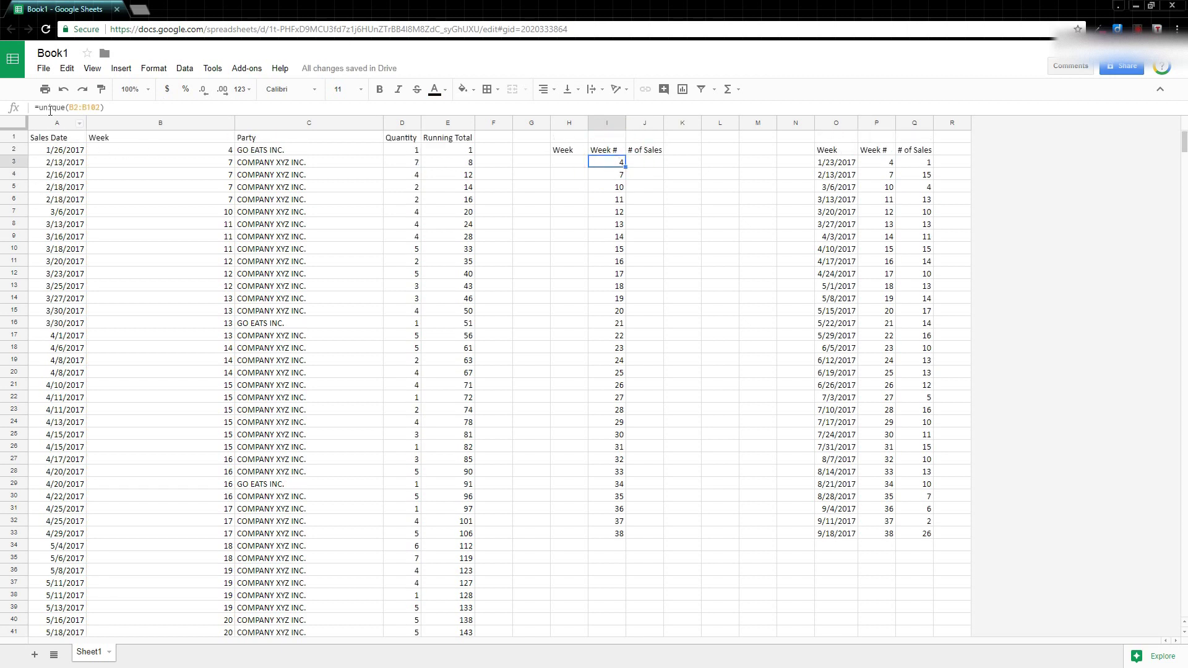
pyautogui.click(617, 175)
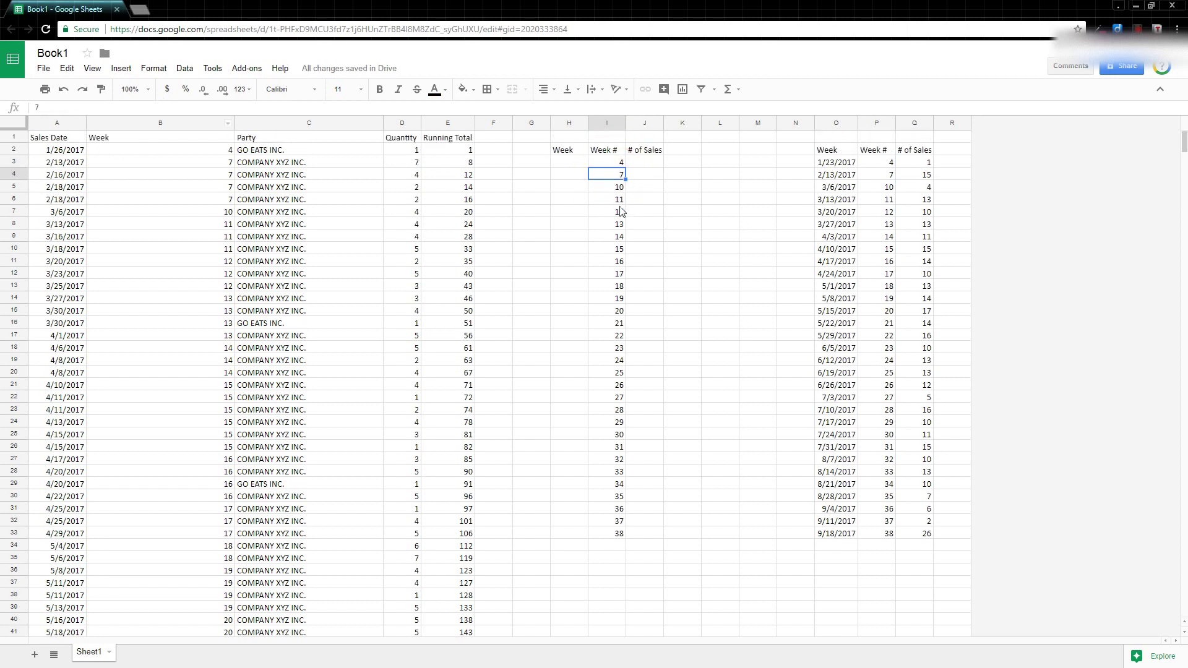
pyautogui.click(615, 211)
pyautogui.click(625, 259)
pyautogui.click(606, 166)
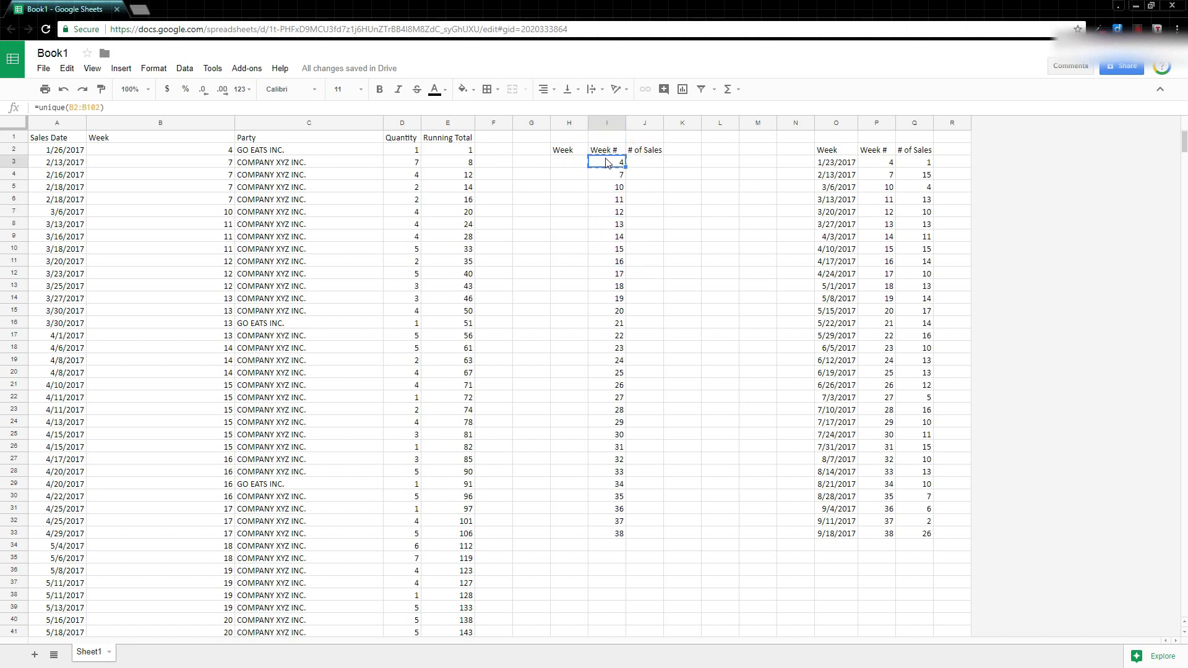
# Paste I3 as values only, then undo that single-cell attempt.
pyautogui.hotkey('ctrl', 'c')
pyautogui.rightClick(610, 164)
pyautogui.moveTo(618, 223)
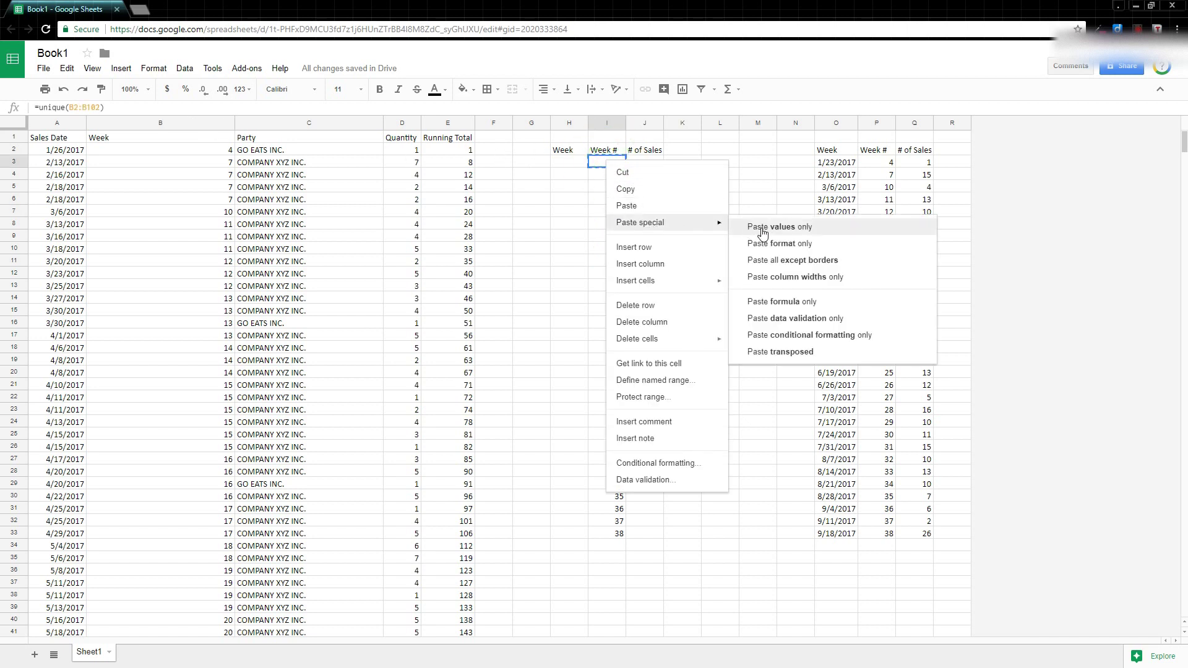
pyautogui.hotkey('ctrl', 'shift', 'v')
pyautogui.click(644, 162)
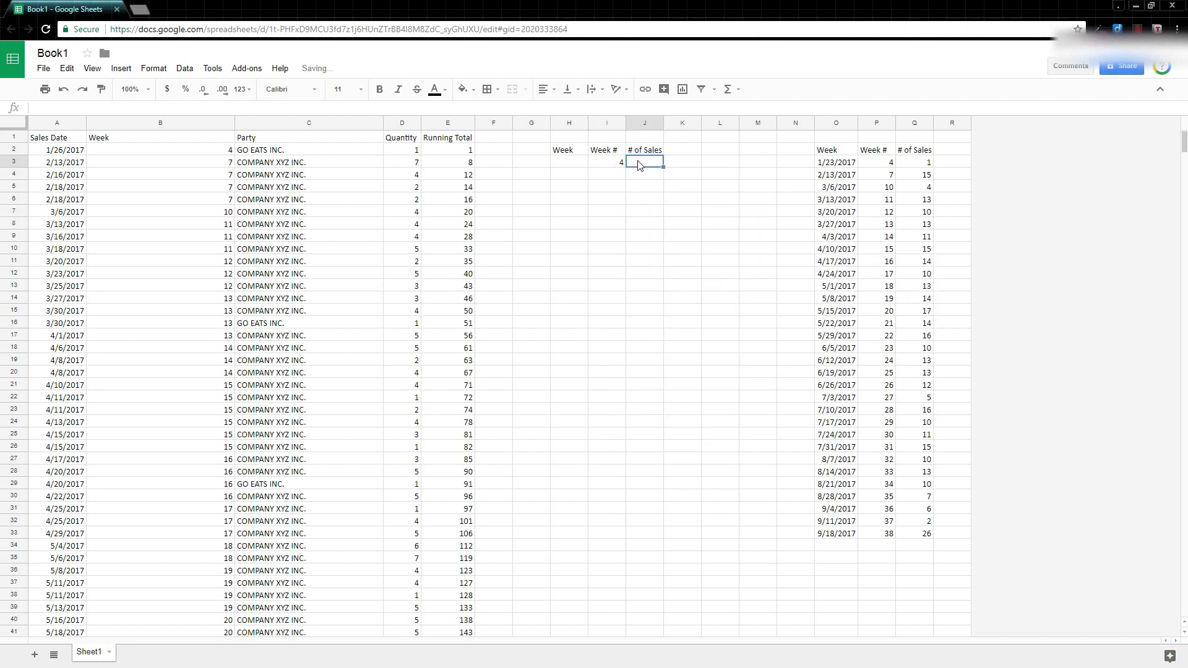
pyautogui.click(618, 163)
pyautogui.hotkey('ctrl', 'z')
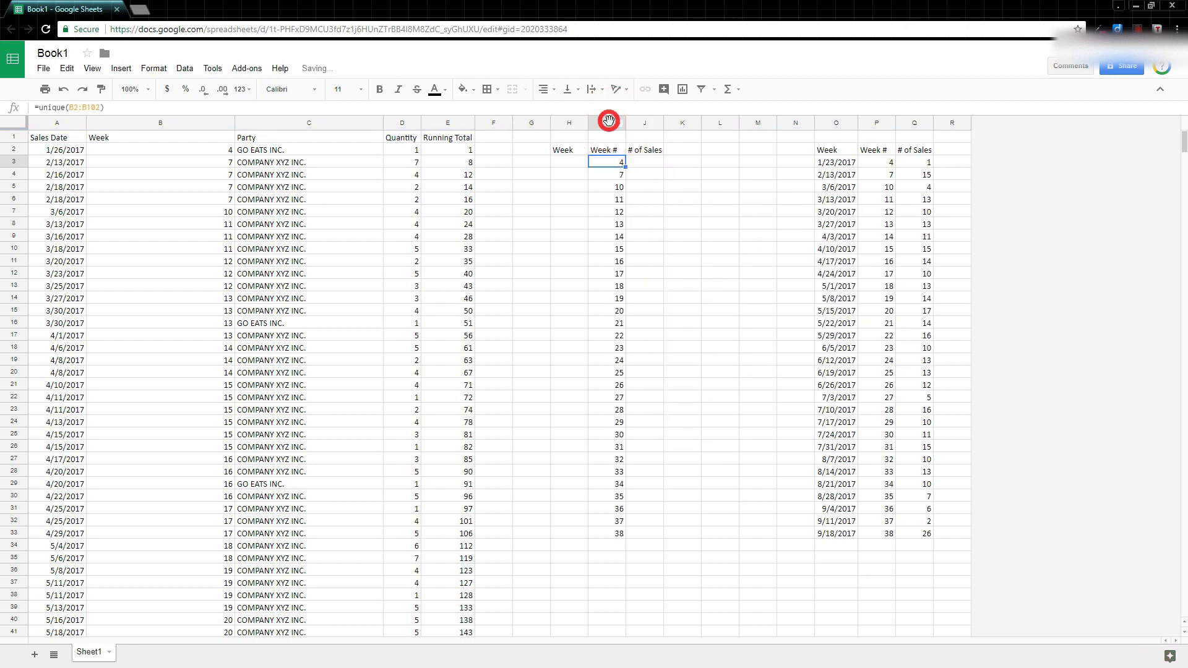
# Copy the whole Week # column I and paste it back as values only.
pyautogui.click(608, 121)
pyautogui.hotkey('ctrl', 'c')
pyautogui.rightClick(622, 157)
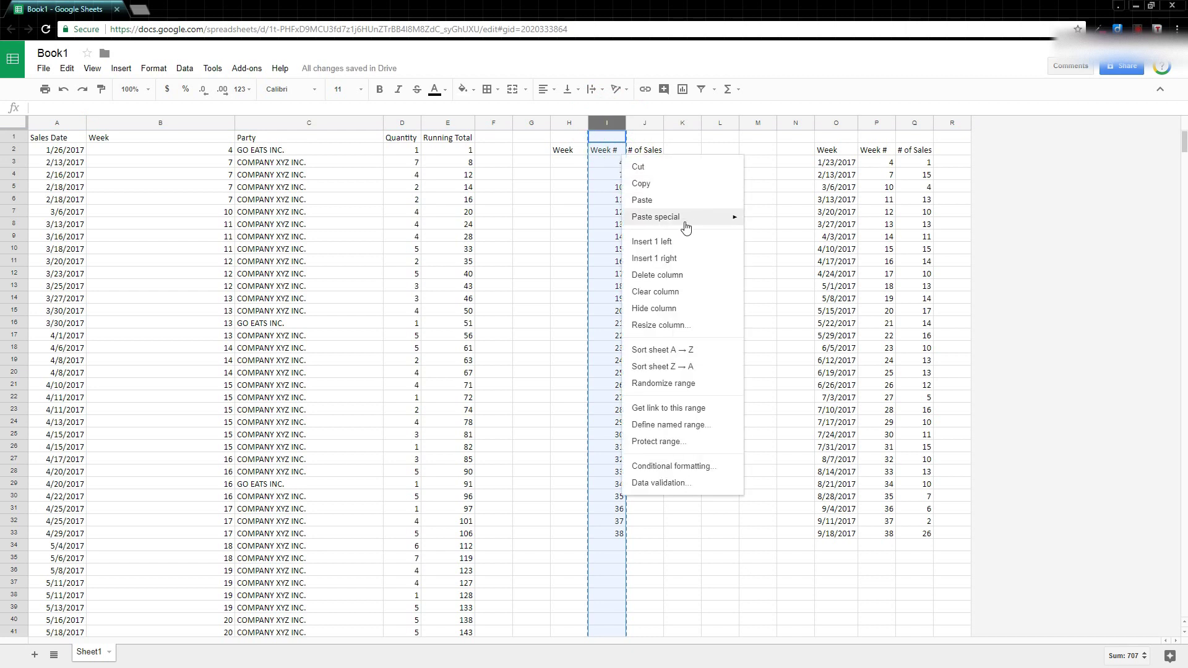
pyautogui.hotkey('ctrl', 'shift', 'v')
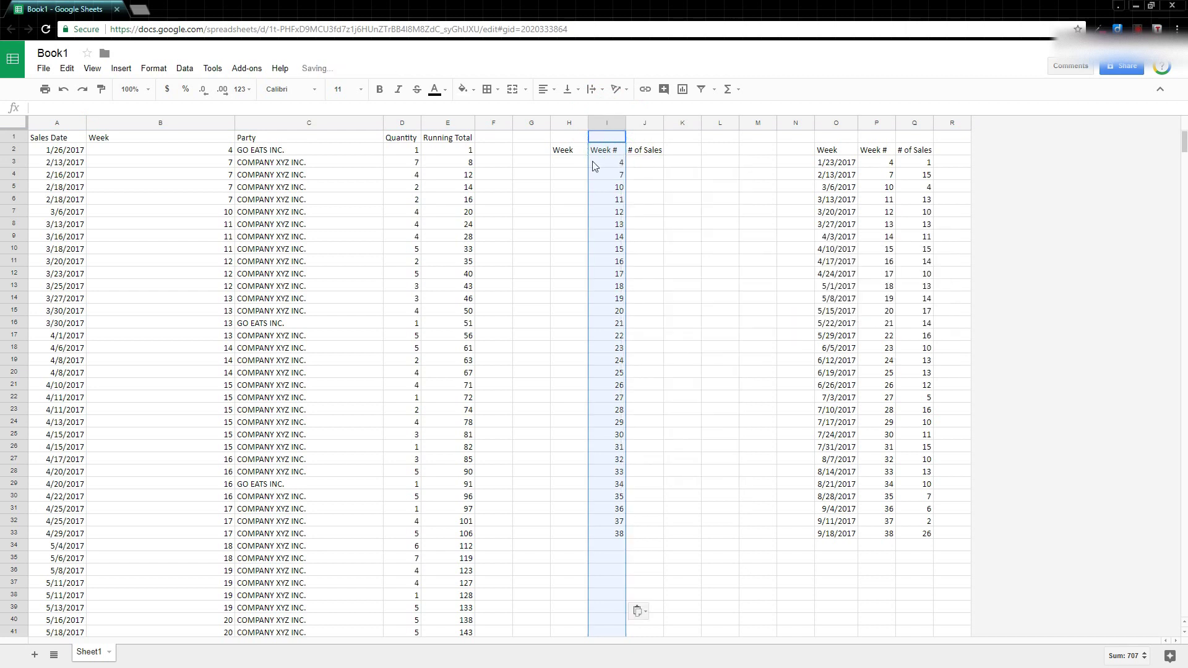
# Enter =SUMIF(B:B,I3,D:D) in J3 to total week 4's quantity, giving 1.
pyautogui.click(654, 169)
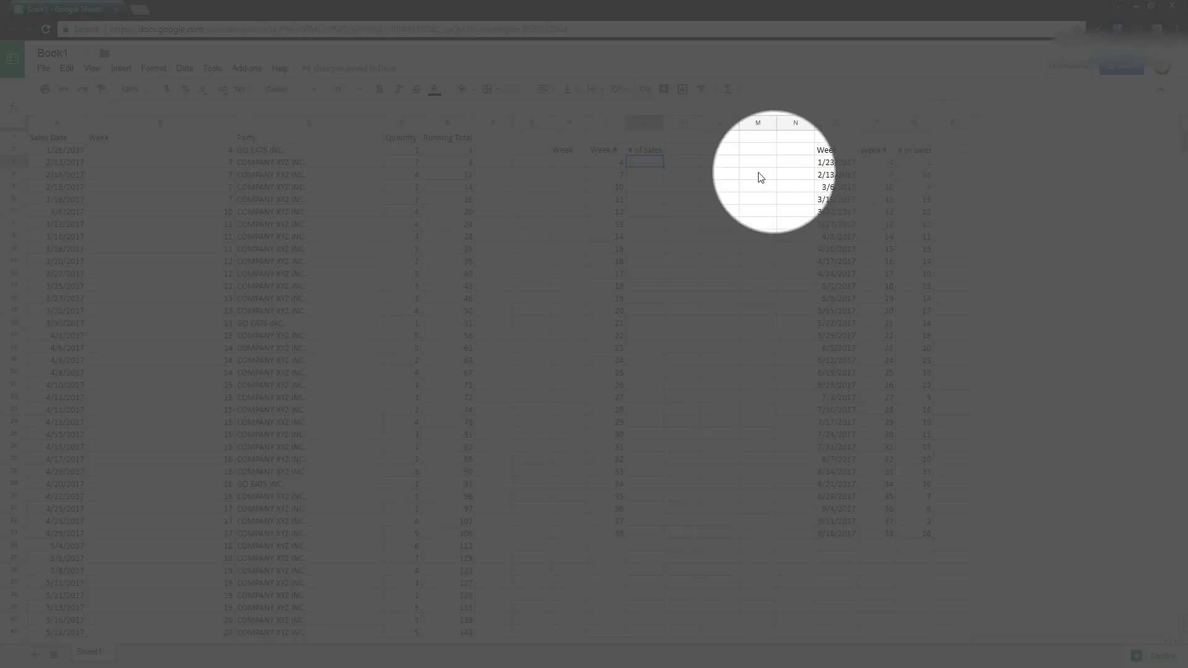
pyautogui.write('=s')
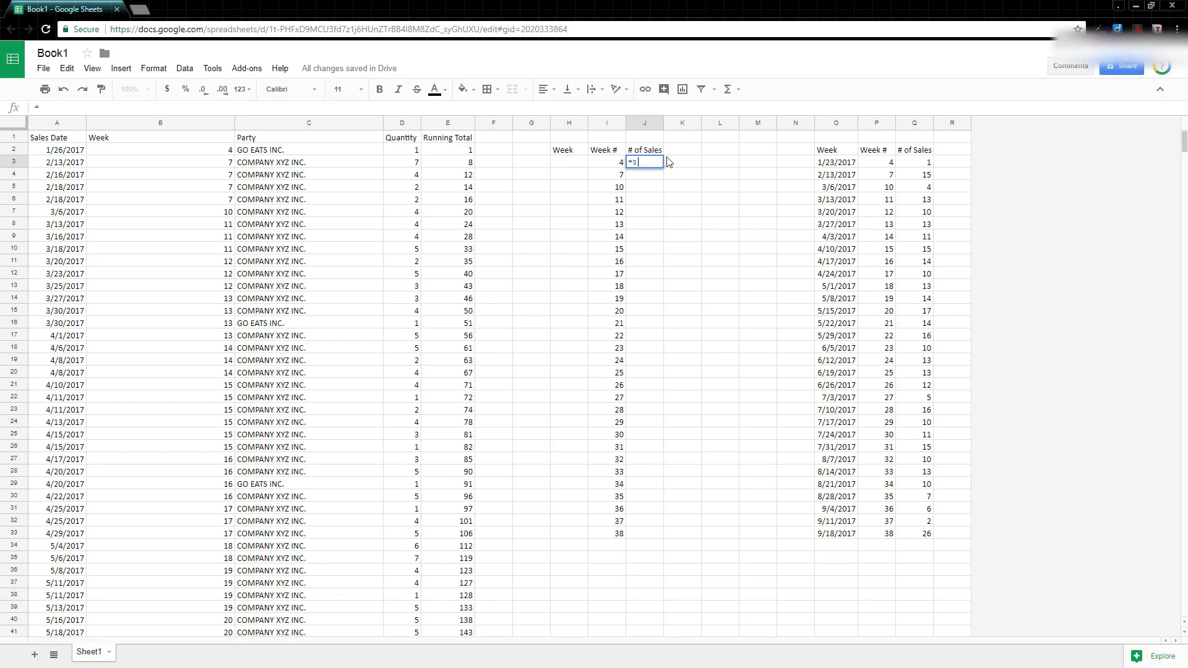
pyautogui.write('umif(')
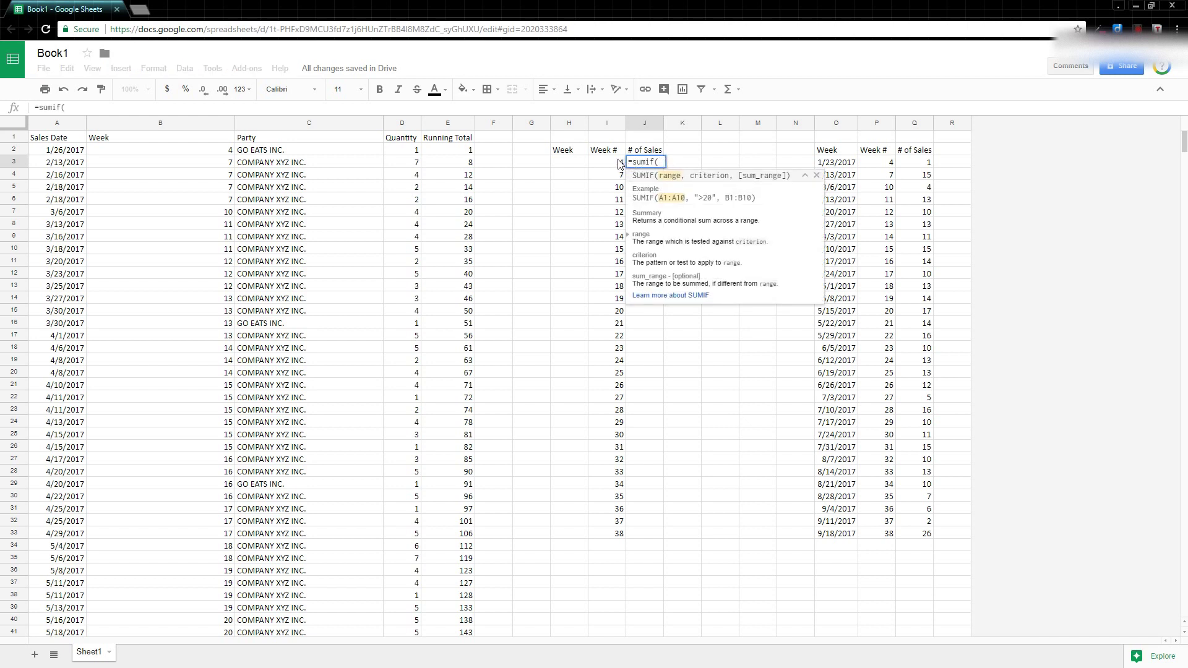
pyautogui.click(192, 123)
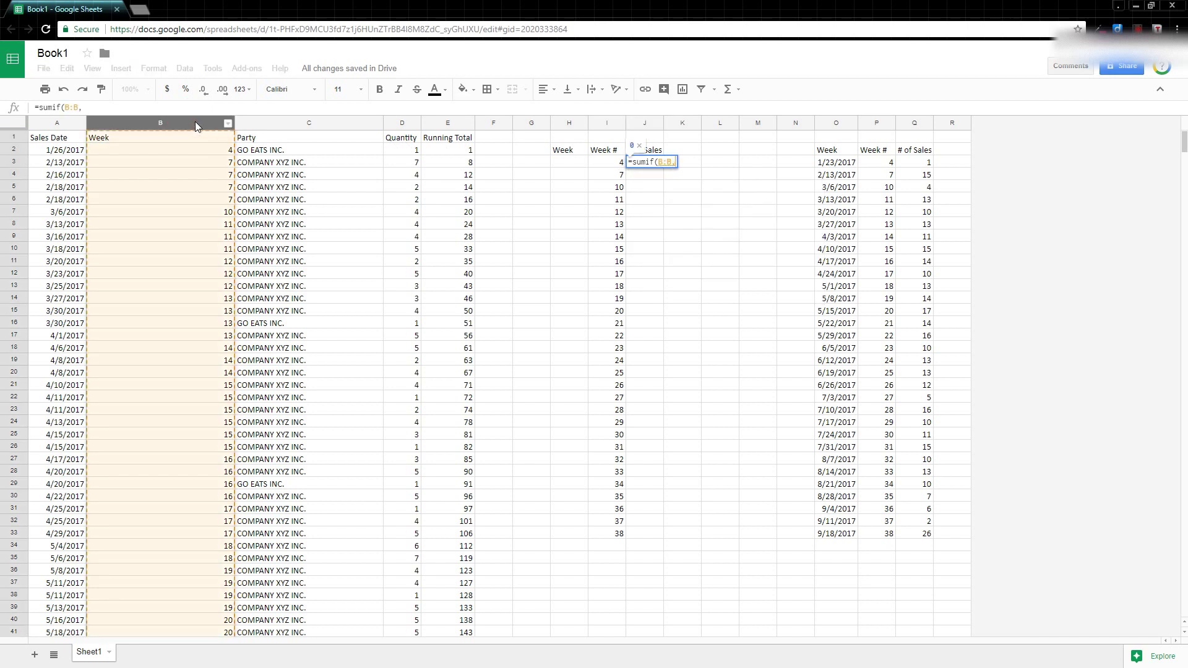
pyautogui.write(',')
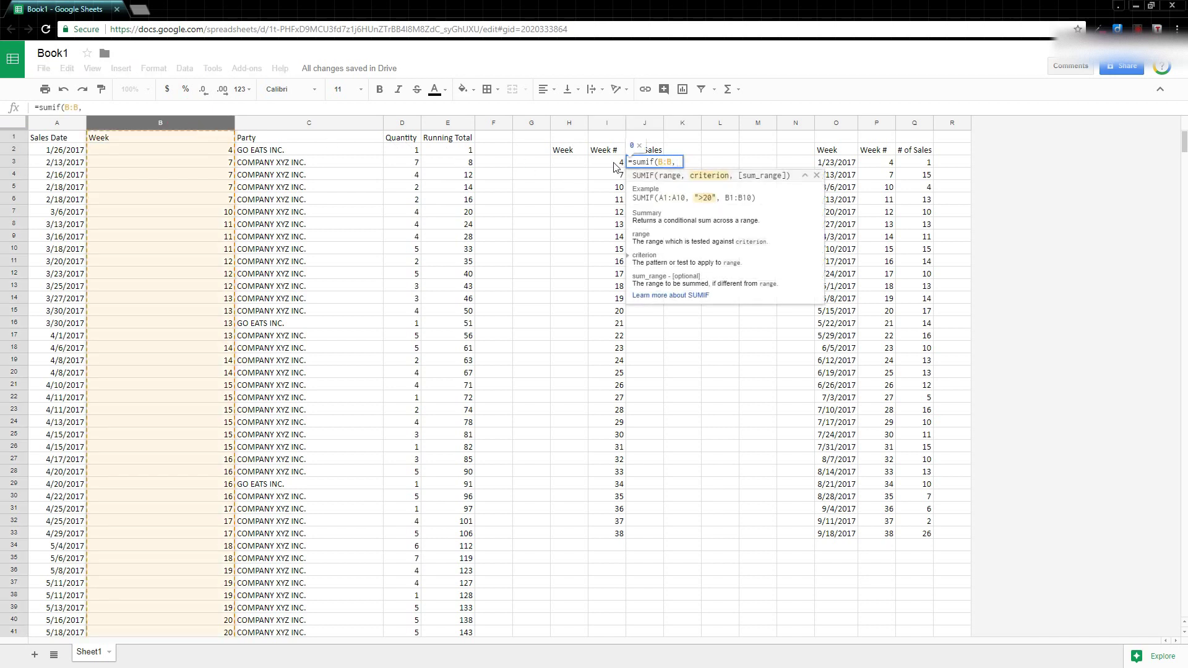
pyautogui.click(615, 164)
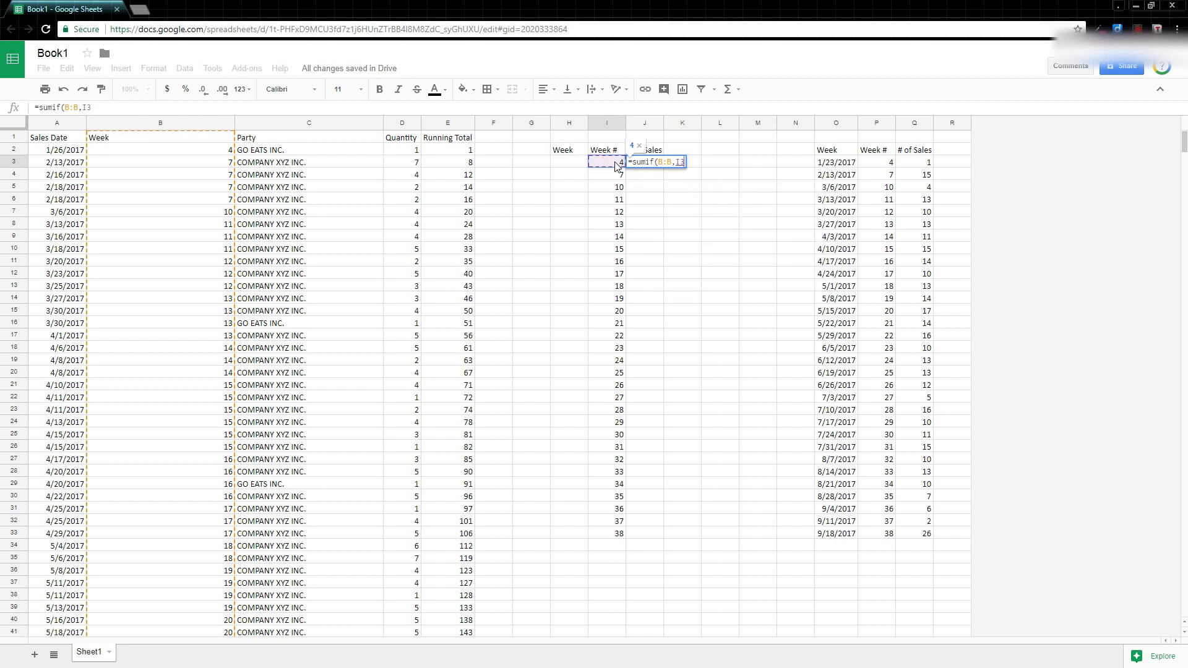
pyautogui.write(',')
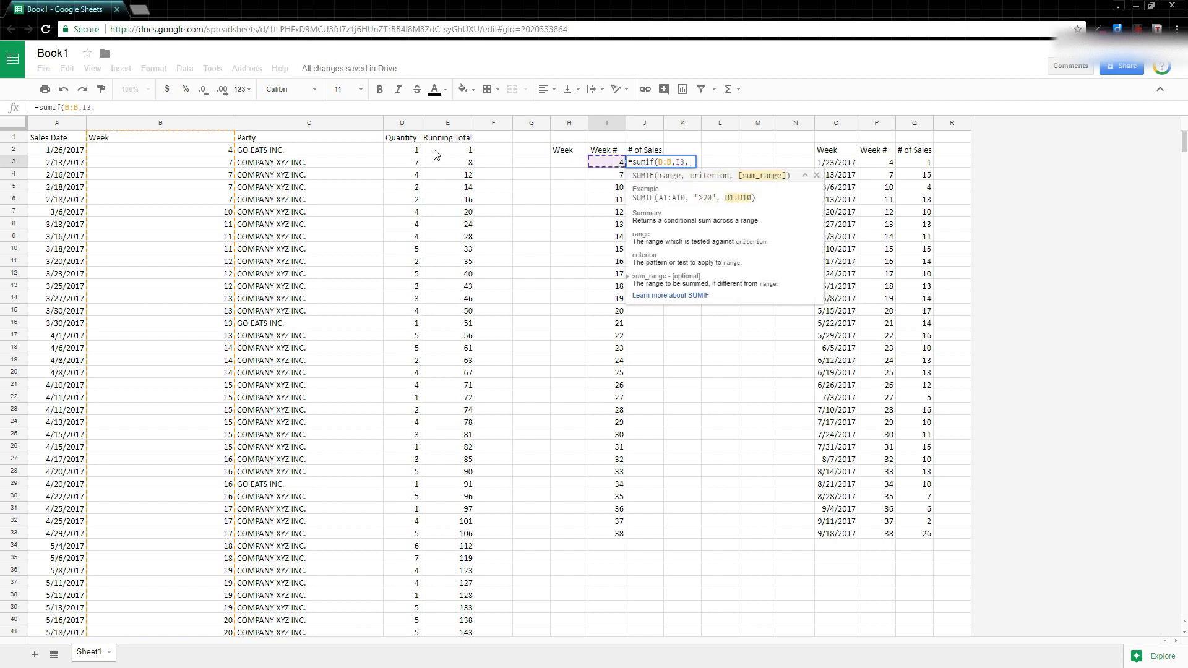
pyautogui.click(402, 123)
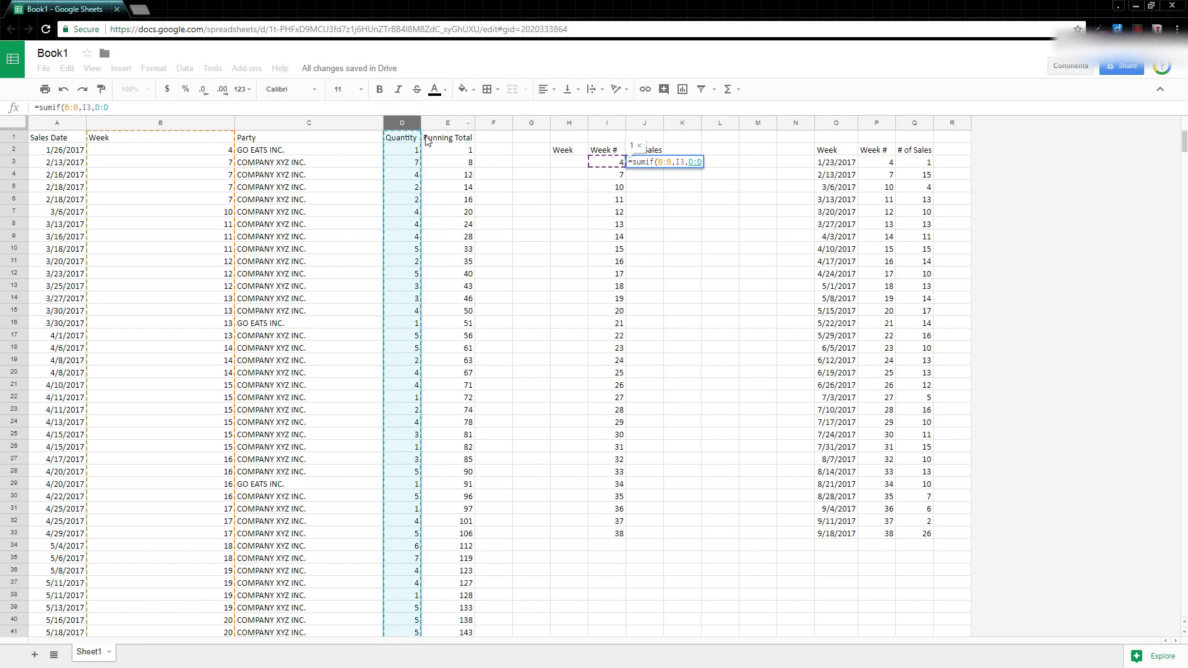
pyautogui.write(')')
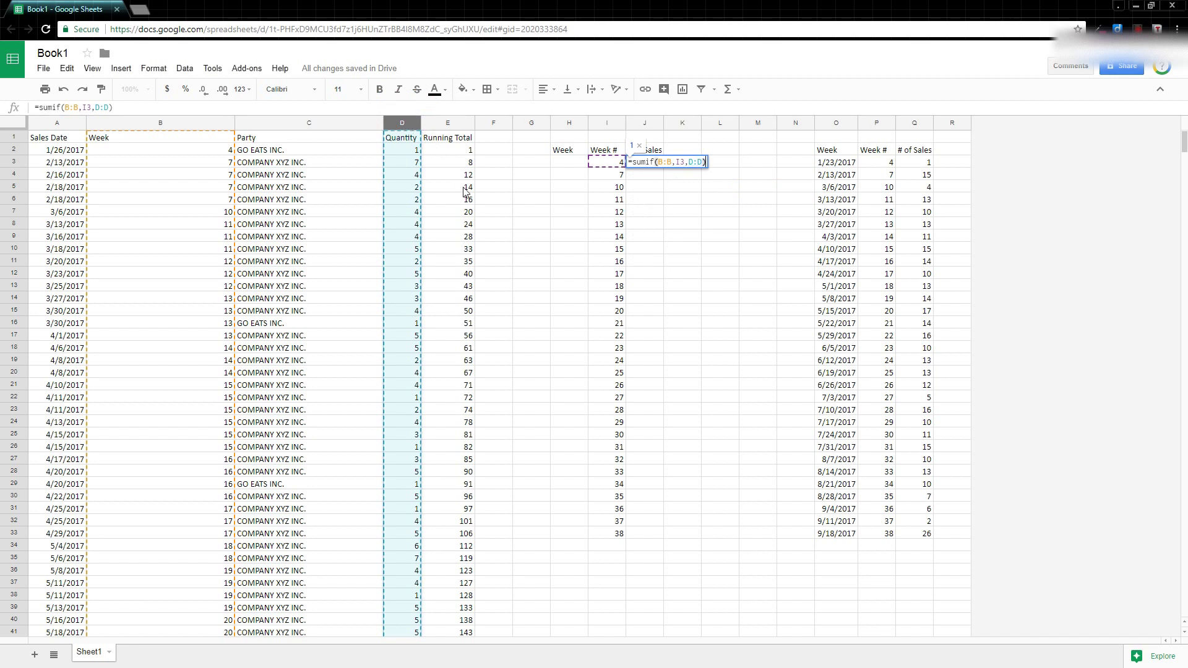
pyautogui.press('Return')
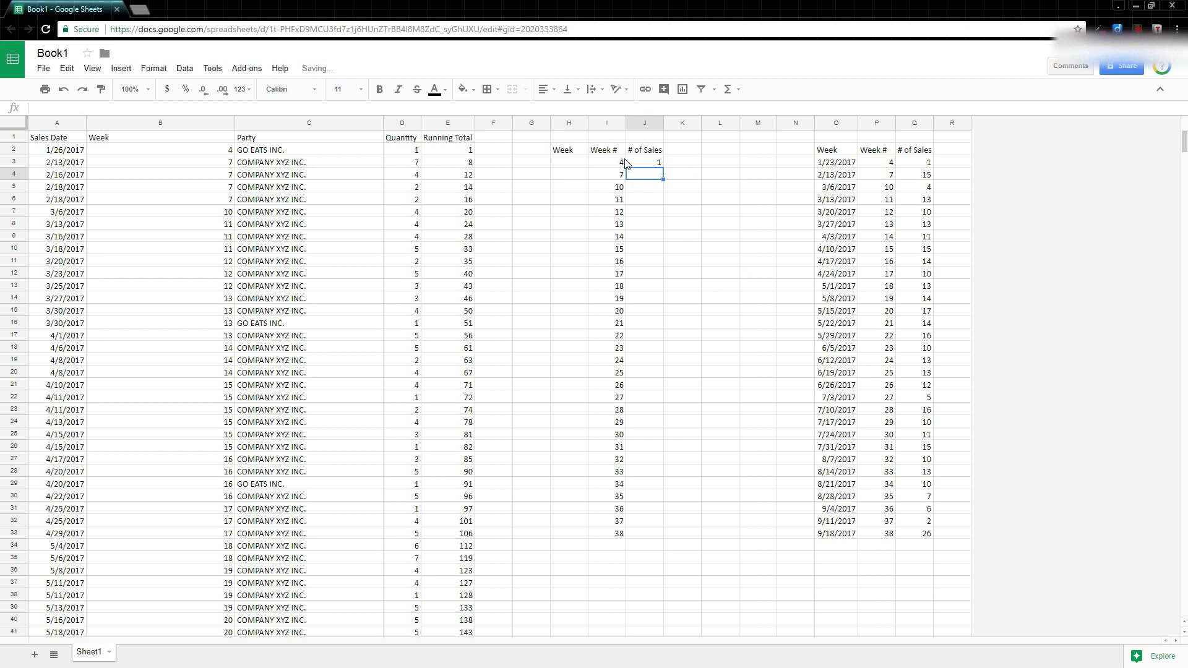
pyautogui.click(648, 162)
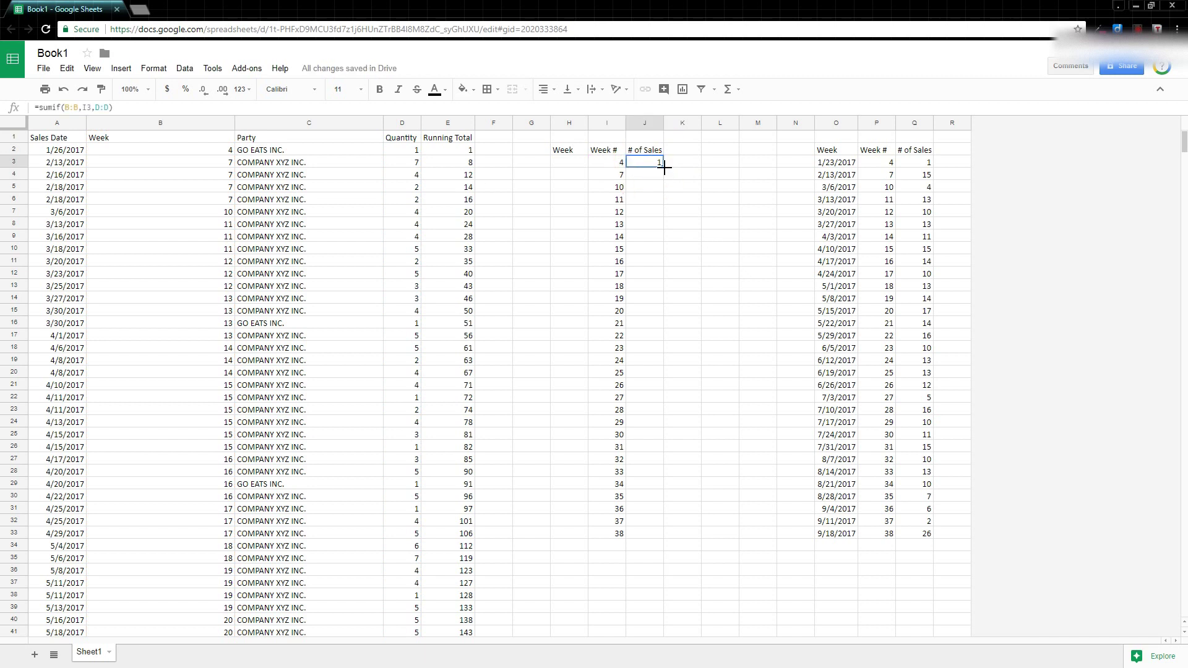
# Copy the SUMIF formula from J3 down to J33 for every listed week.
pyautogui.moveTo(662, 167); pyautogui.dragTo(658, 537)
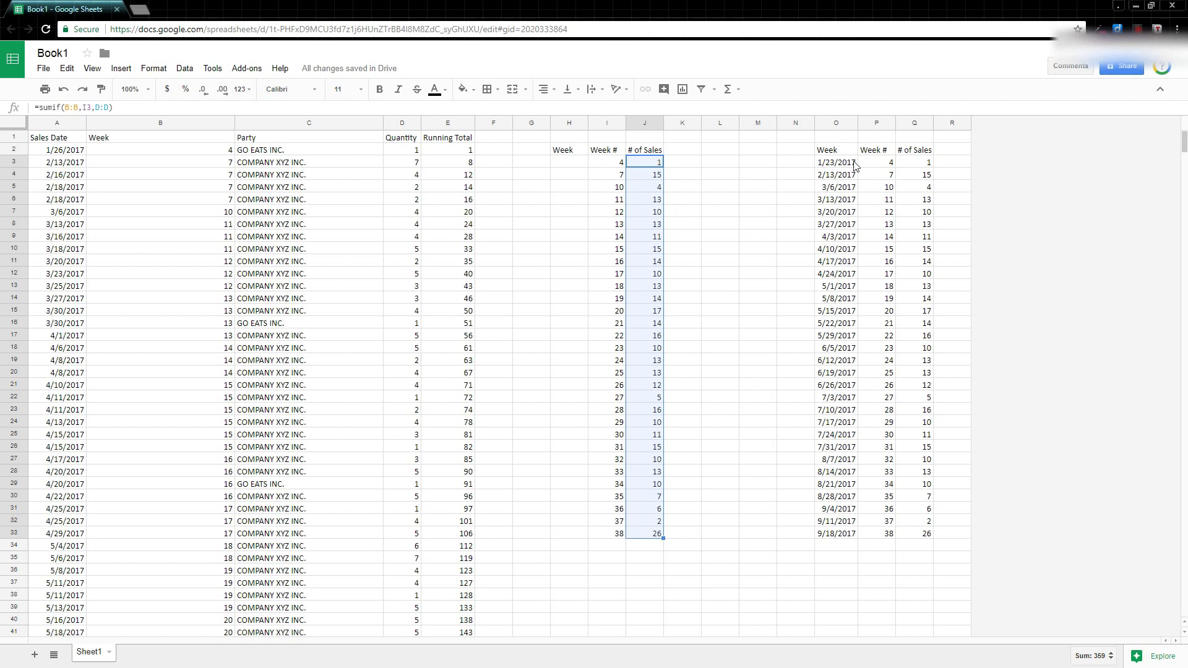
# Insert an empty column C before Party.
pyautogui.click(139, 122)
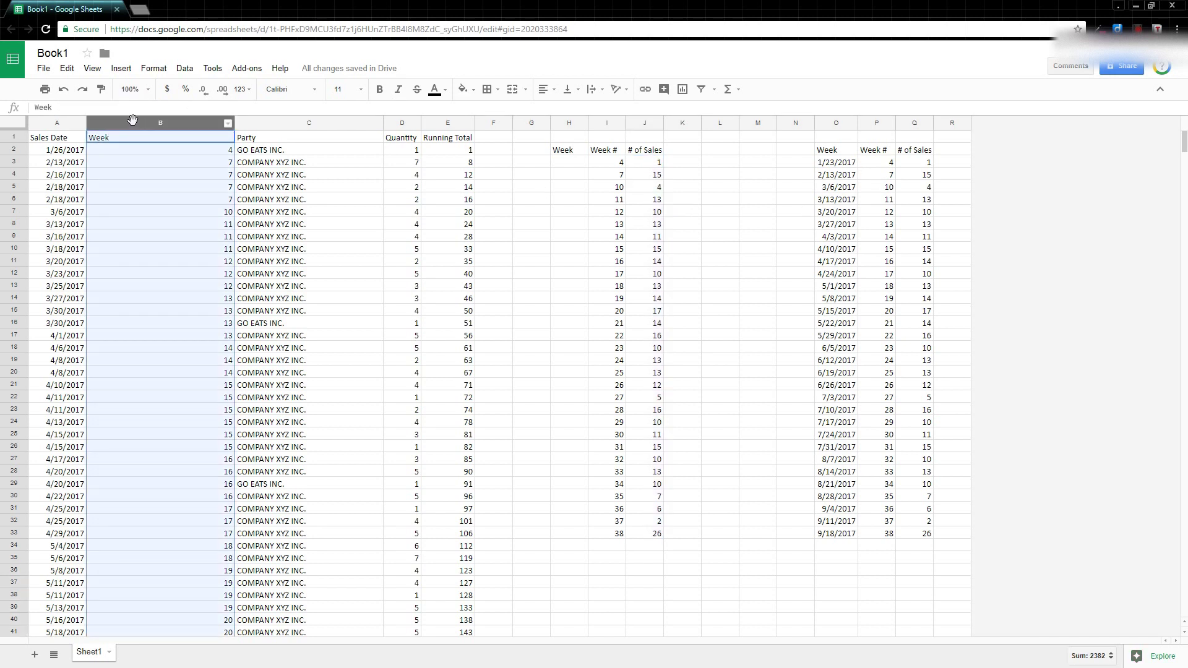
pyautogui.click(271, 123)
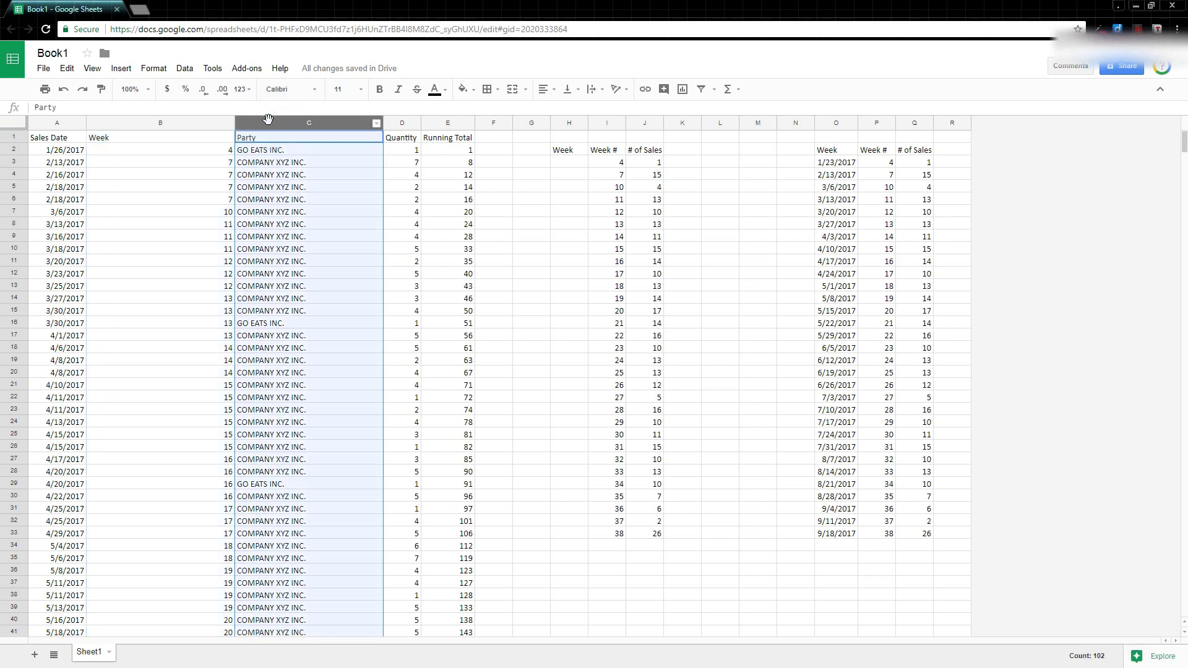
pyautogui.rightClick(269, 120)
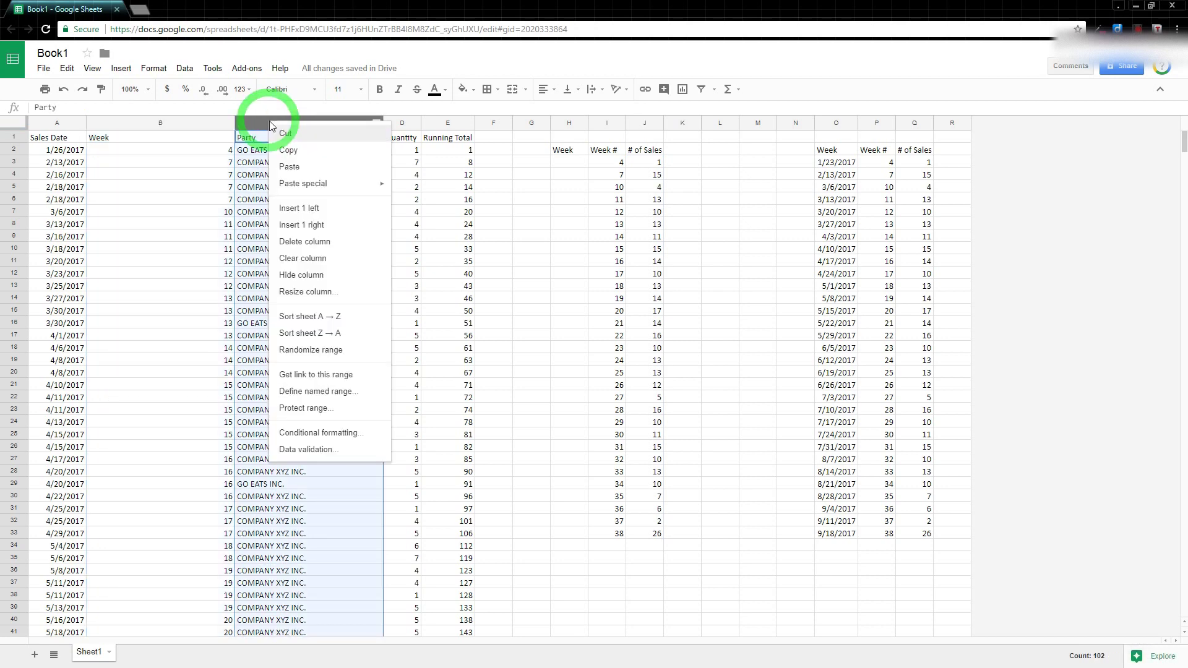
pyautogui.click(310, 210)
# Enter =A2-WEEKDAY(A2,3) in C2, giving week start 1/23/2017.
pyautogui.click(287, 150)
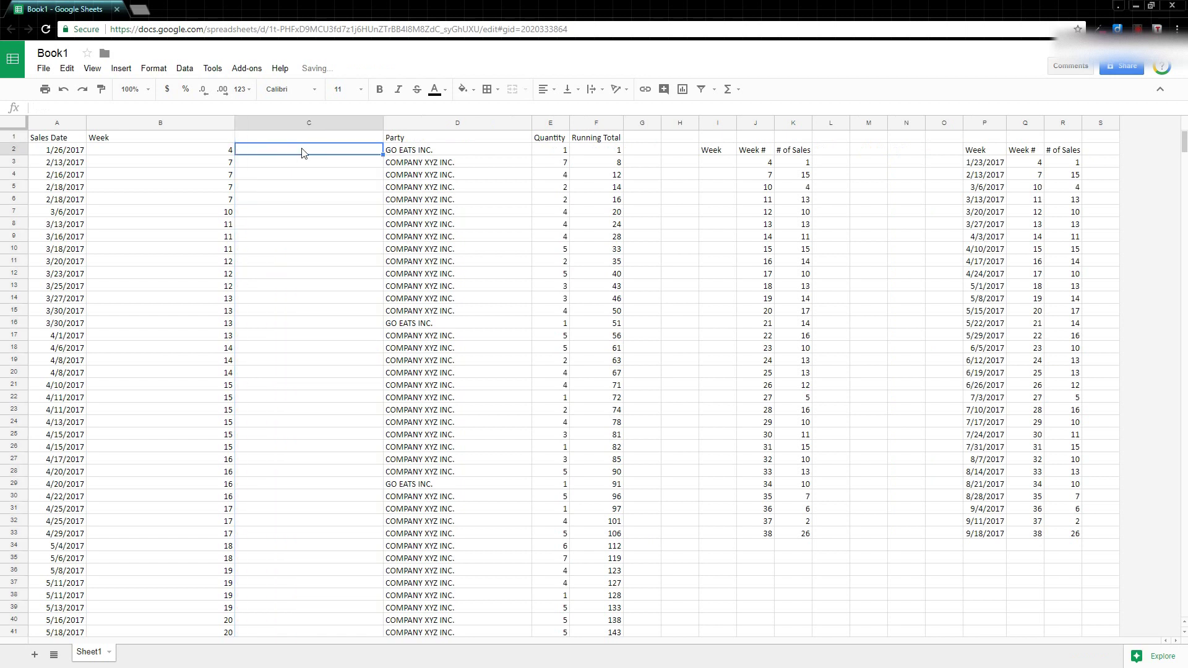
pyautogui.write('=')
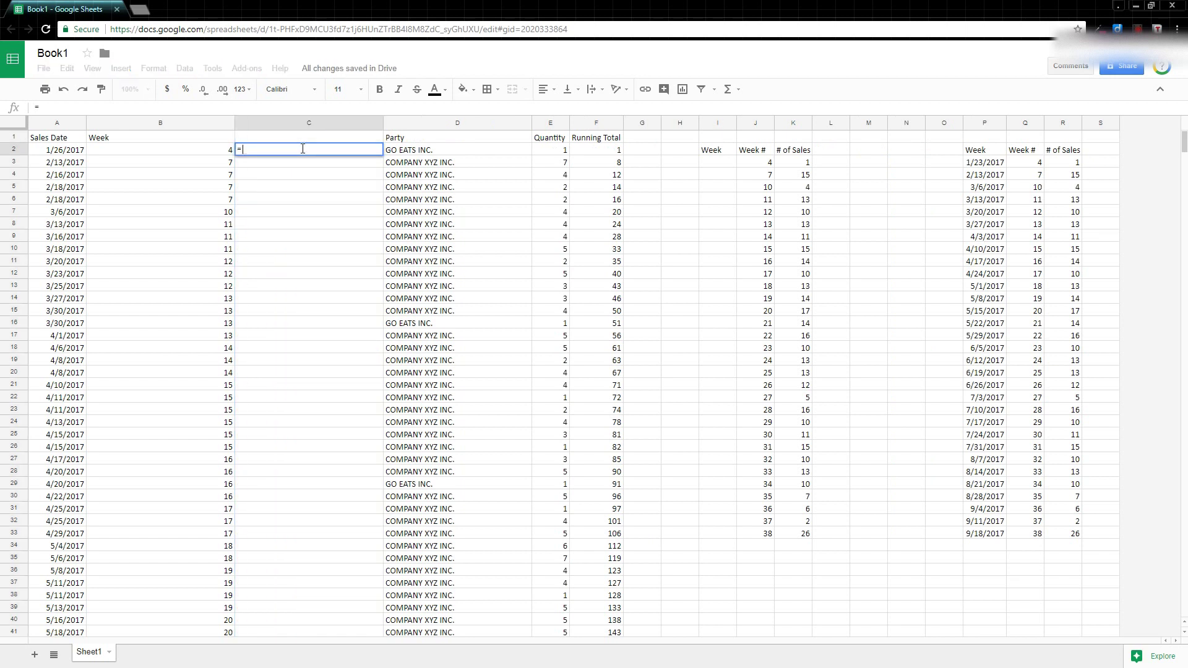
pyautogui.click(57, 150)
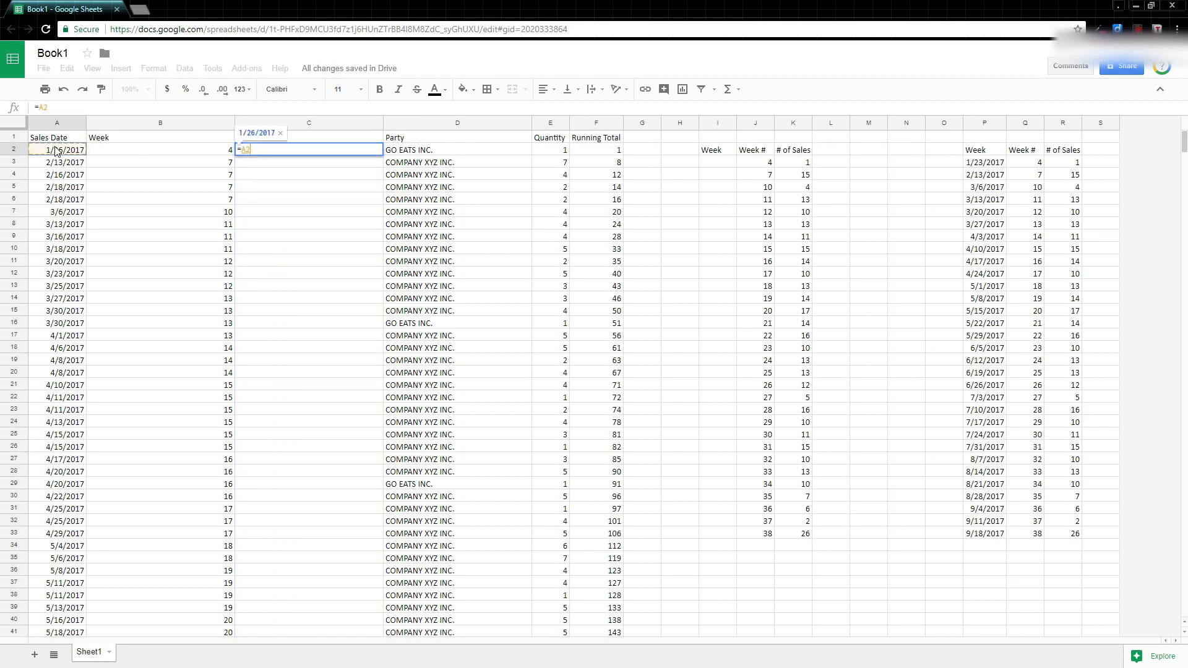
pyautogui.write('-')
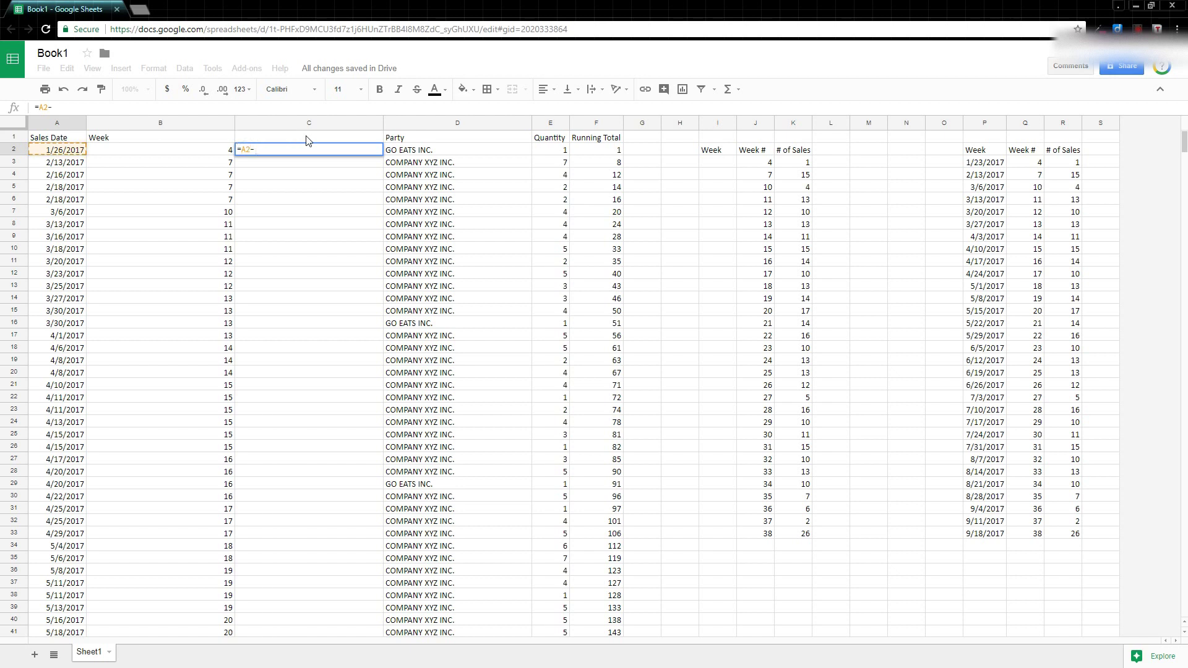
pyautogui.write('weekday')
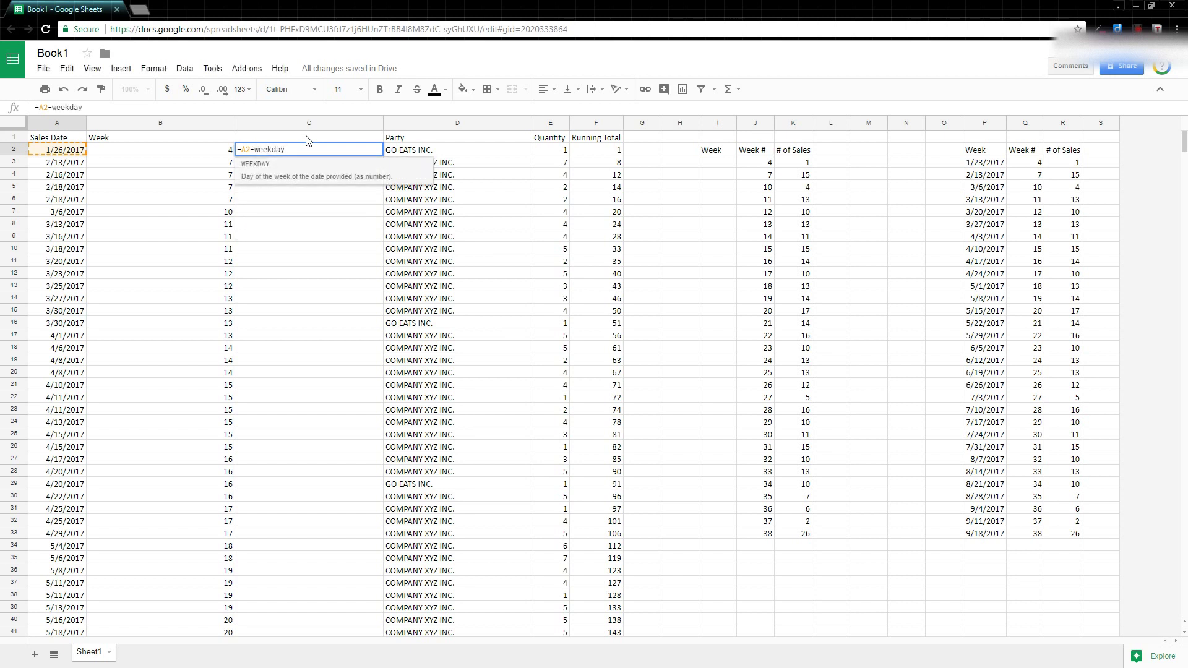
pyautogui.write('(')
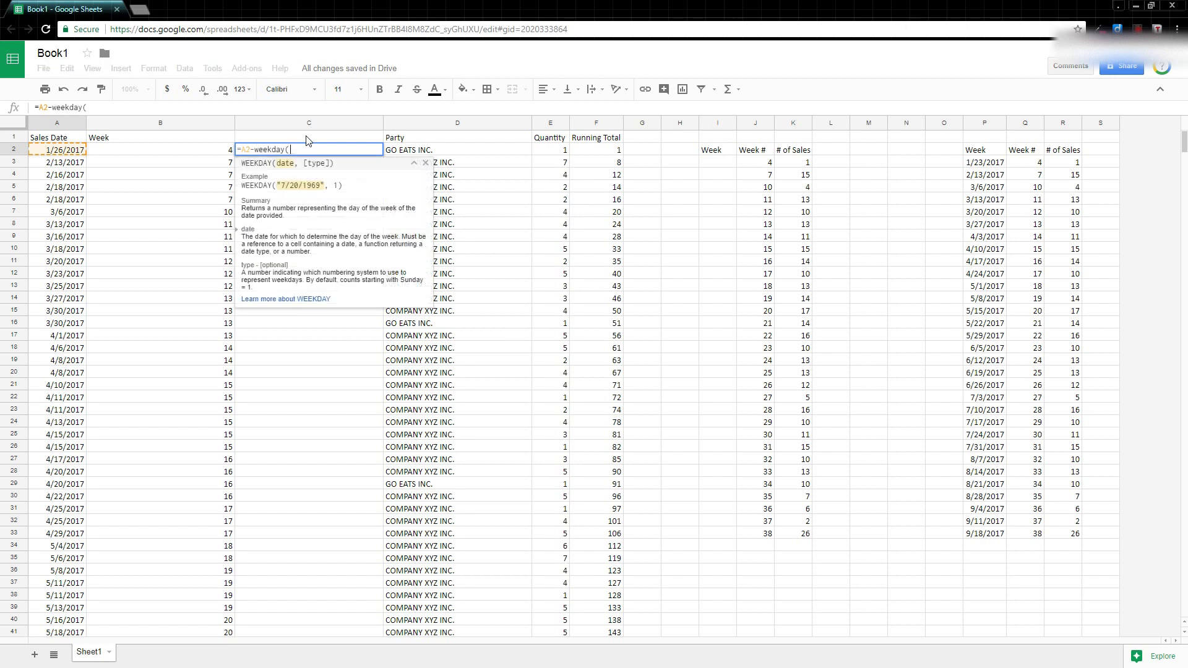
pyautogui.click(79, 151)
pyautogui.write(',3')
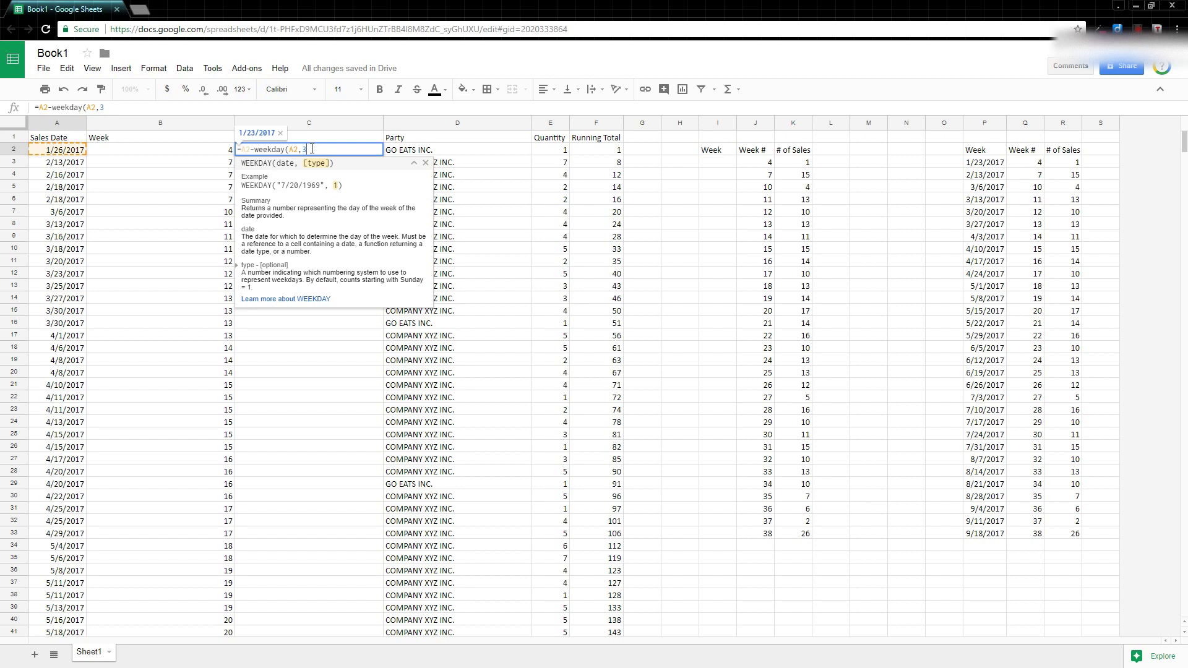
pyautogui.press('Return')
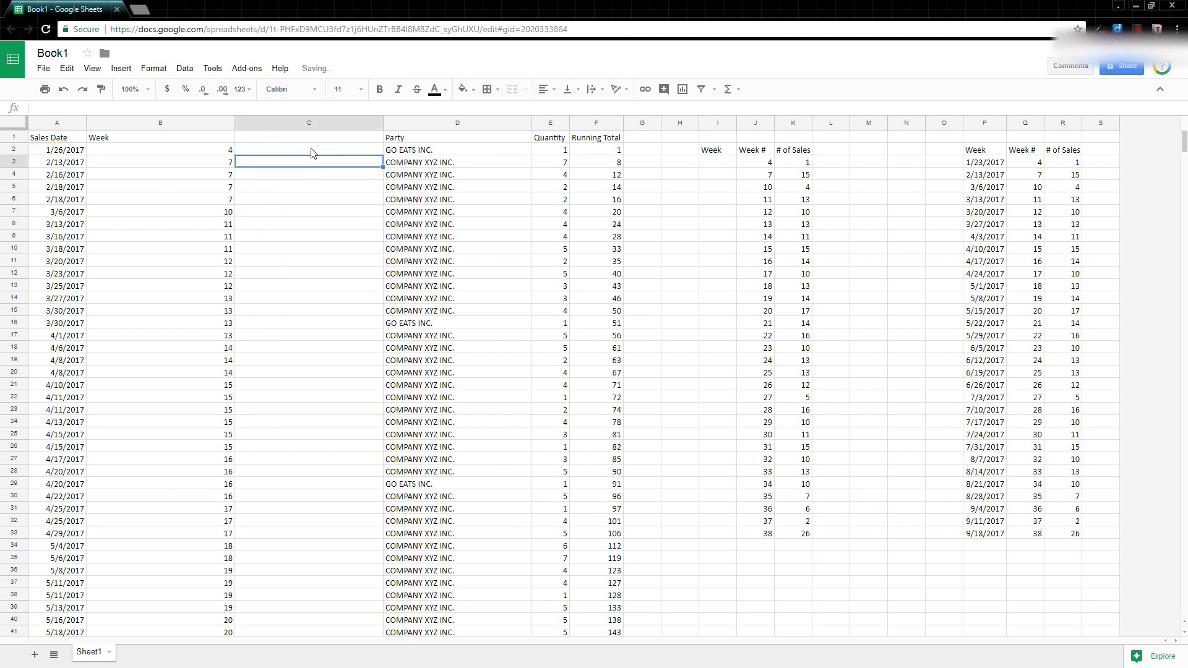
# Fill the week-start formula from C2 down to the last sales row.
pyautogui.click(342, 151)
pyautogui.moveTo(383, 156); pyautogui.dragTo(356, 326)
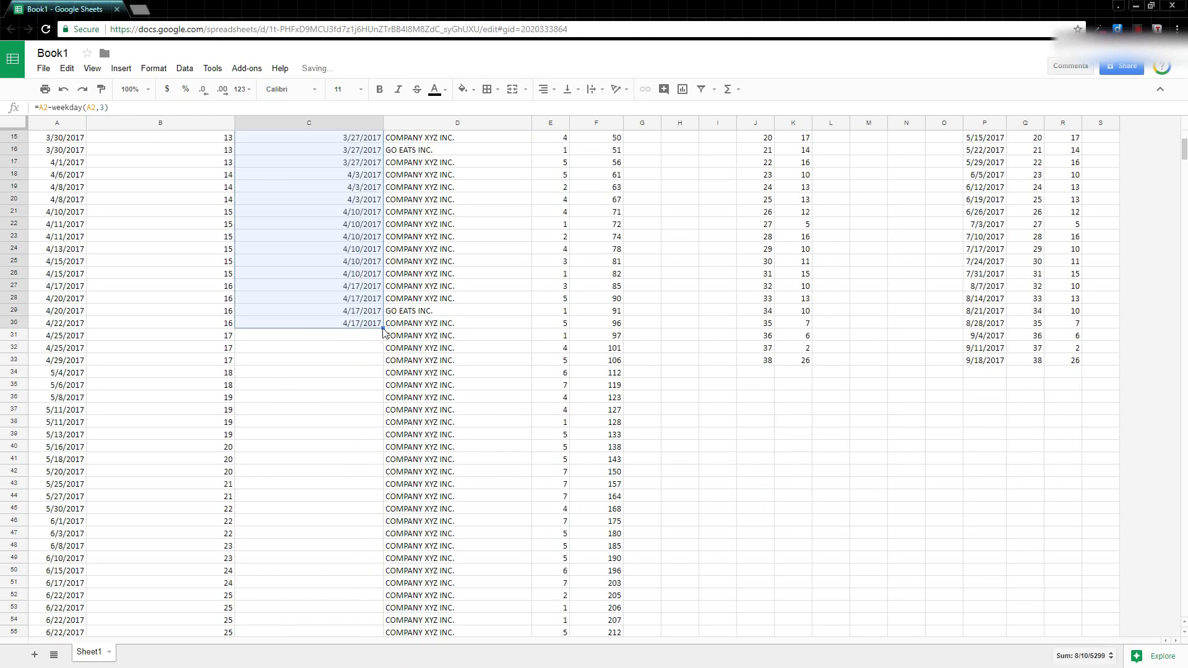
pyautogui.doubleClick(383, 328)
pyautogui.scroll(5, 340, 280)
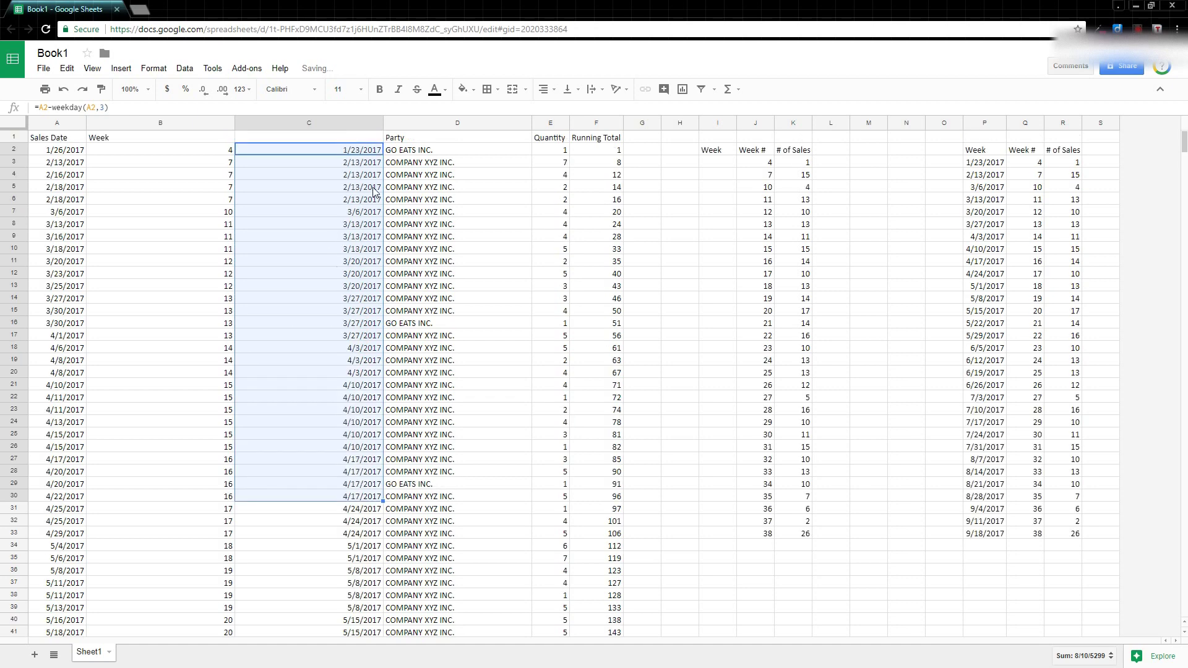
# Check the week-start formulas in cells C3 through C6.
pyautogui.click(349, 163)
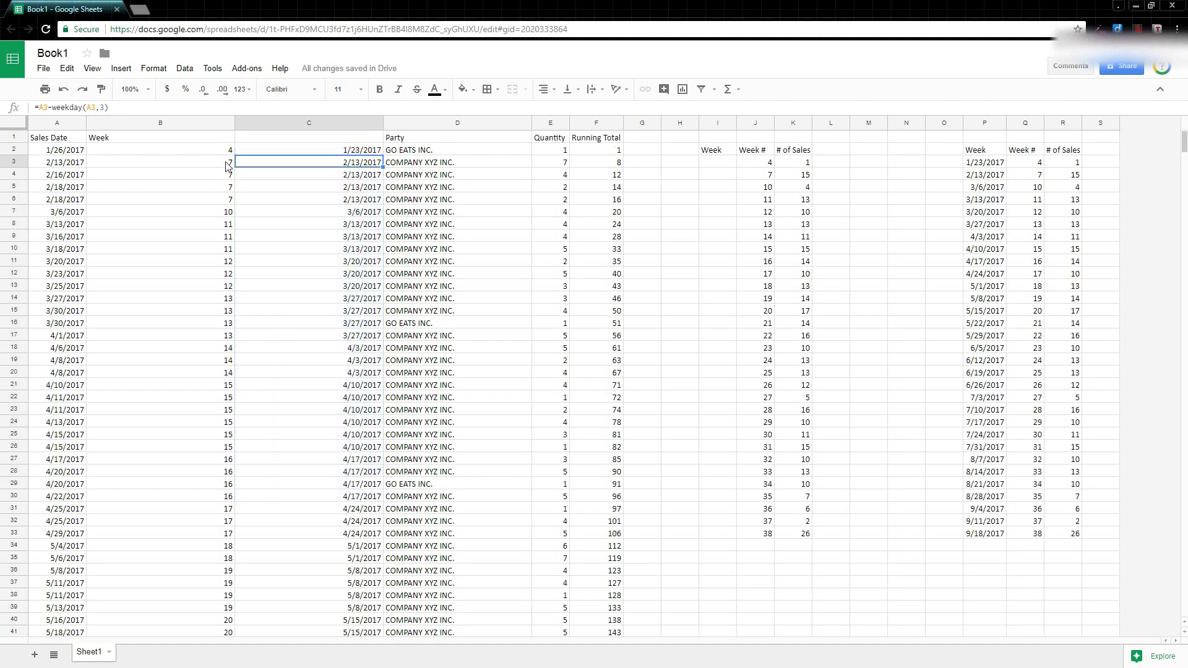
pyautogui.click(226, 168)
pyautogui.click(377, 168)
pyautogui.click(370, 176)
pyautogui.click(371, 187)
pyautogui.click(372, 199)
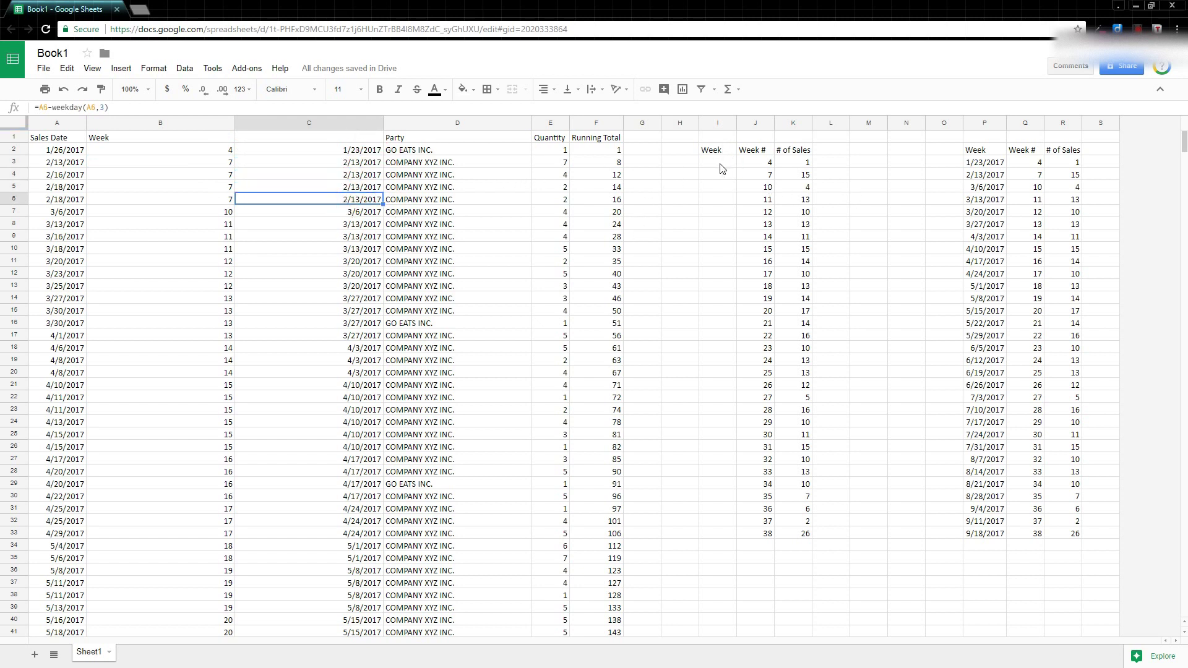
# Copy the summary's week numbers from J3:J33 into column H starting at H3.
pyautogui.moveTo(761, 162); pyautogui.dragTo(765, 533)
pyautogui.hotkey('ctrl', 'c')
pyautogui.click(676, 162)
pyautogui.hotkey('ctrl', 'v')
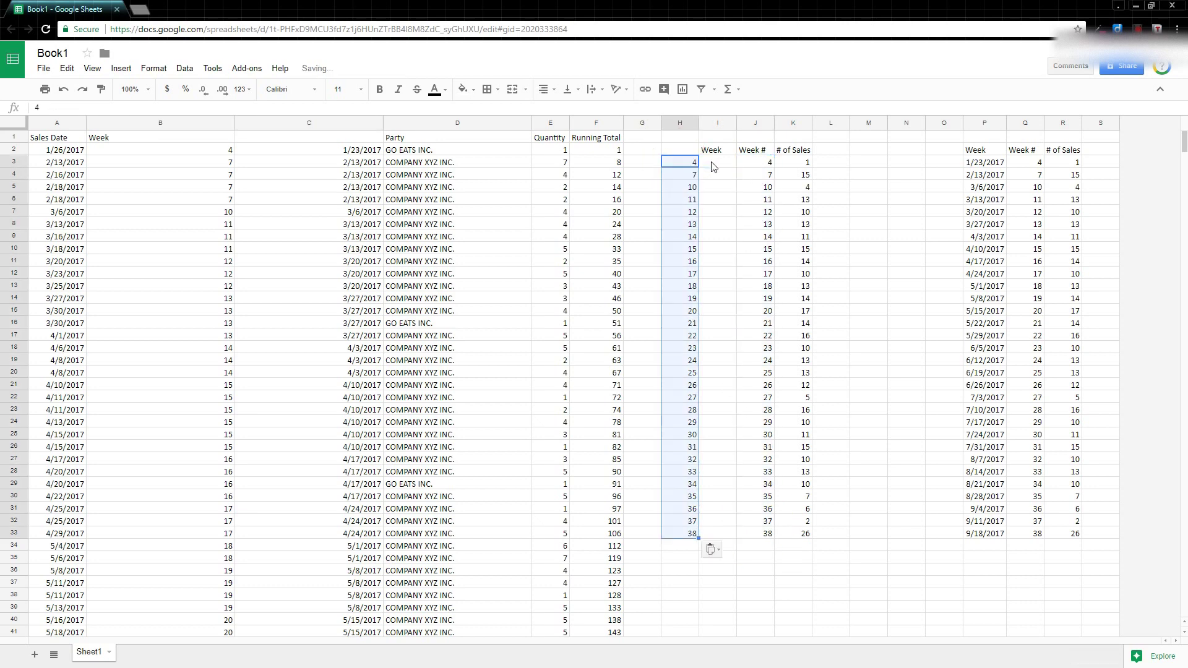
# Enter =vlookup(H3,B:C,2,false) in I3 to return week 4's start date.
pyautogui.click(713, 164)
pyautogui.write('=vlook')
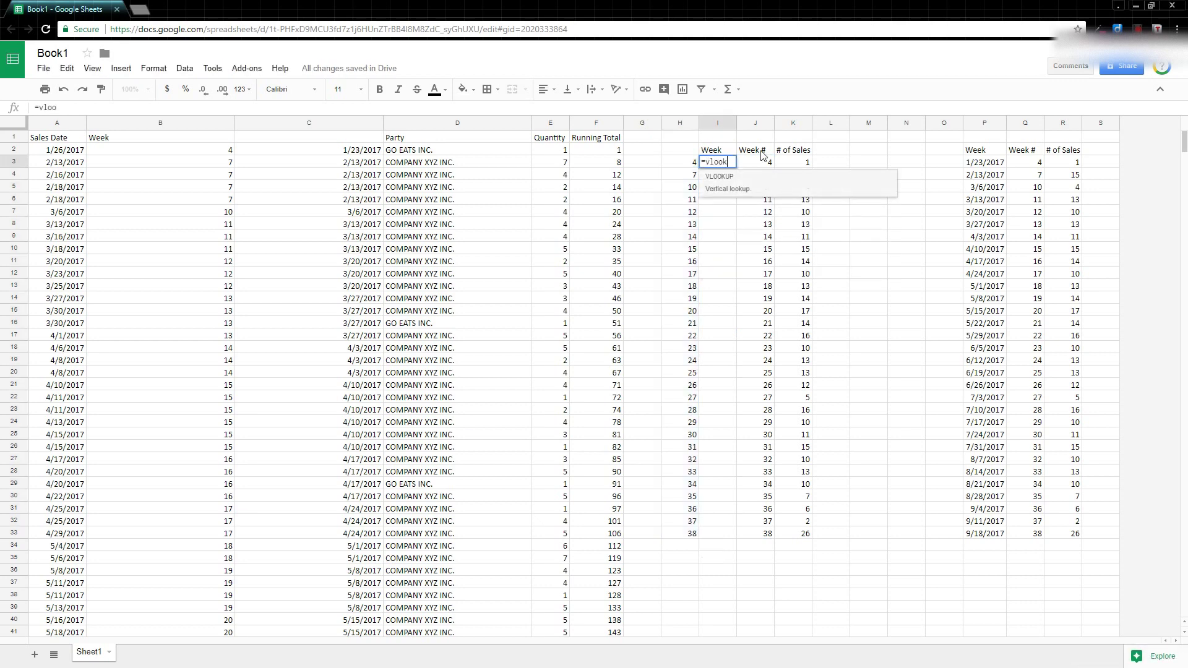
pyautogui.write('up(')
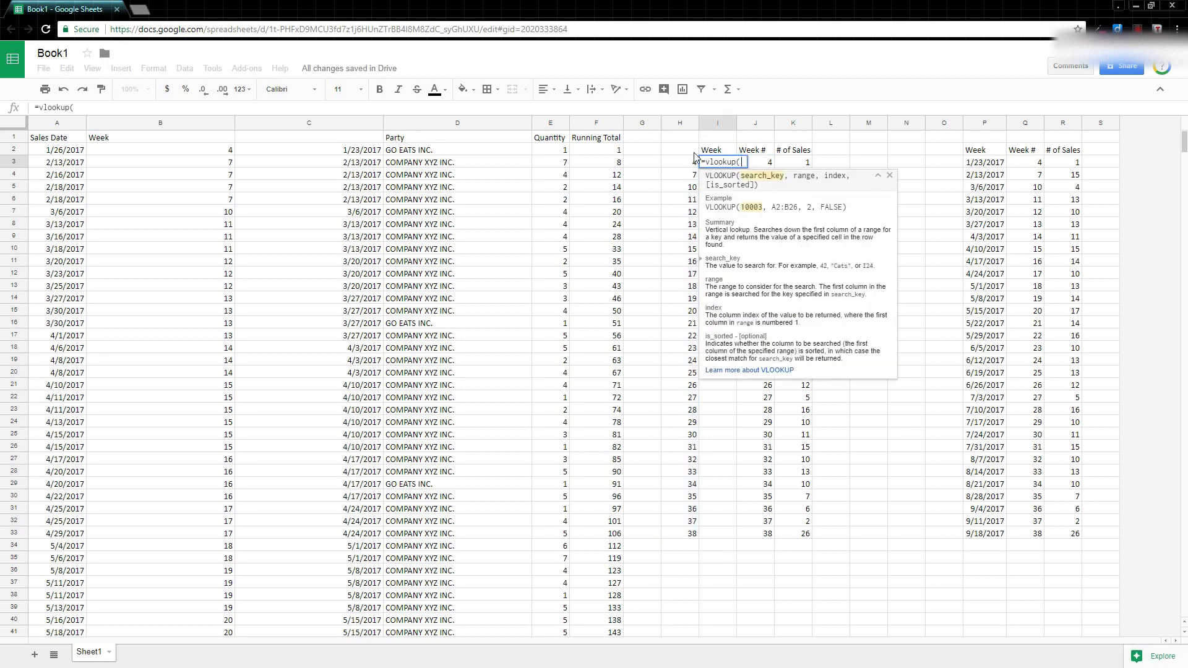
pyautogui.click(688, 162)
pyautogui.write(',')
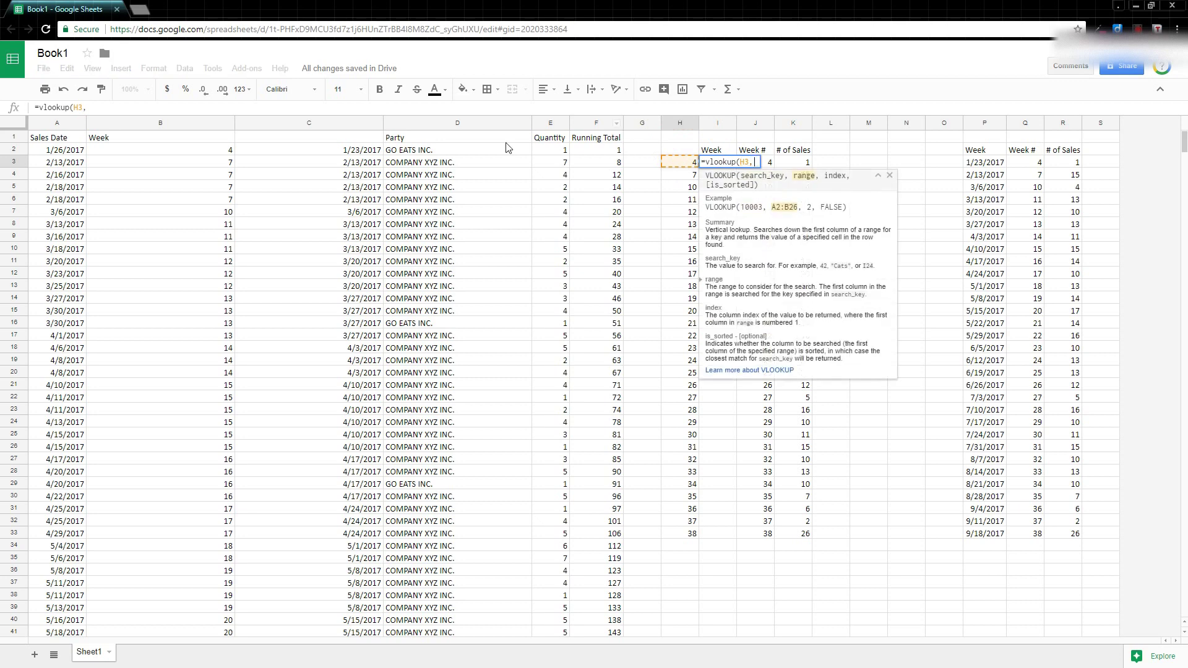
pyautogui.click(230, 152)
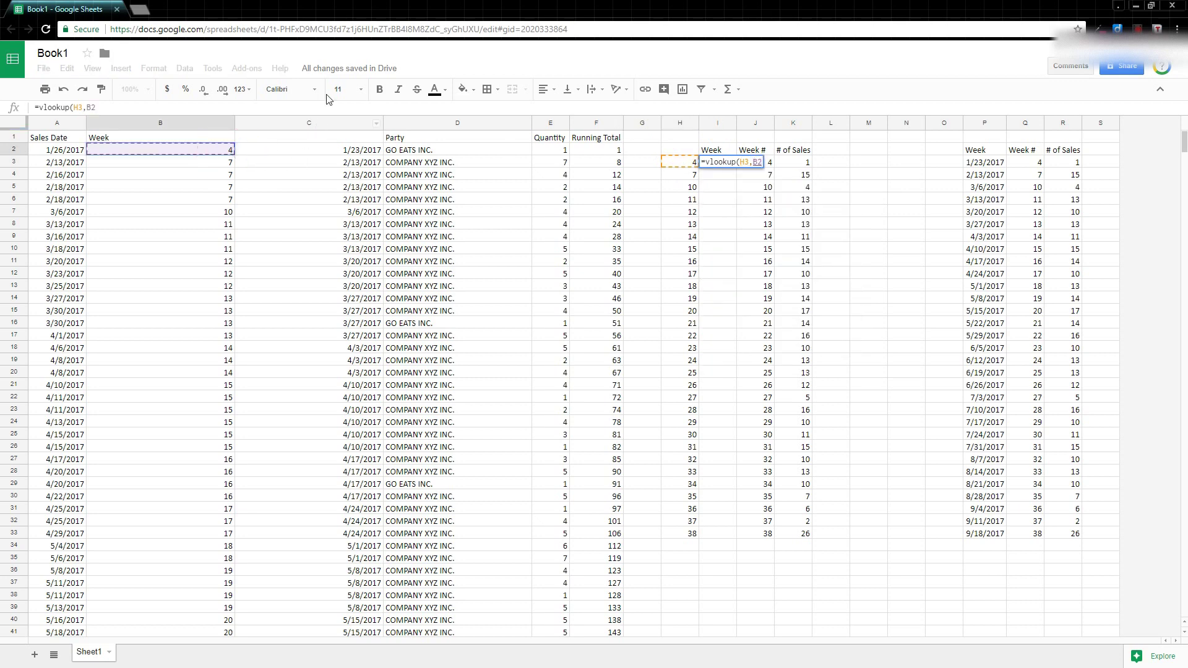
pyautogui.click(205, 121)
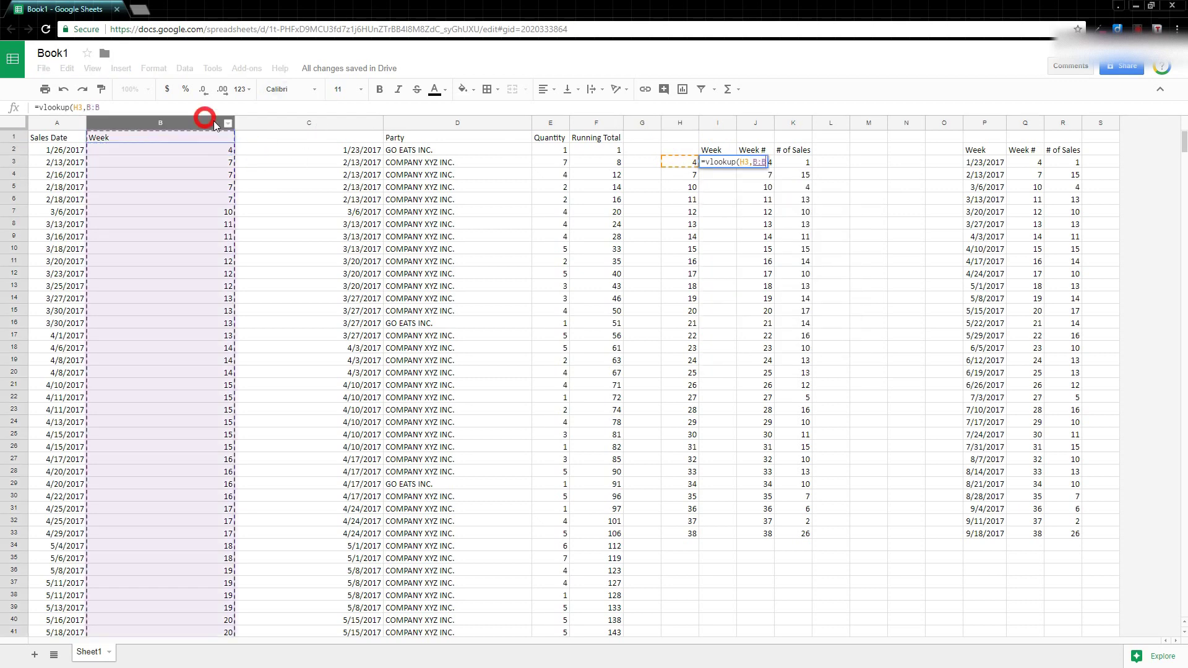
pyautogui.moveTo(203, 119); pyautogui.dragTo(277, 117)
pyautogui.write(',')
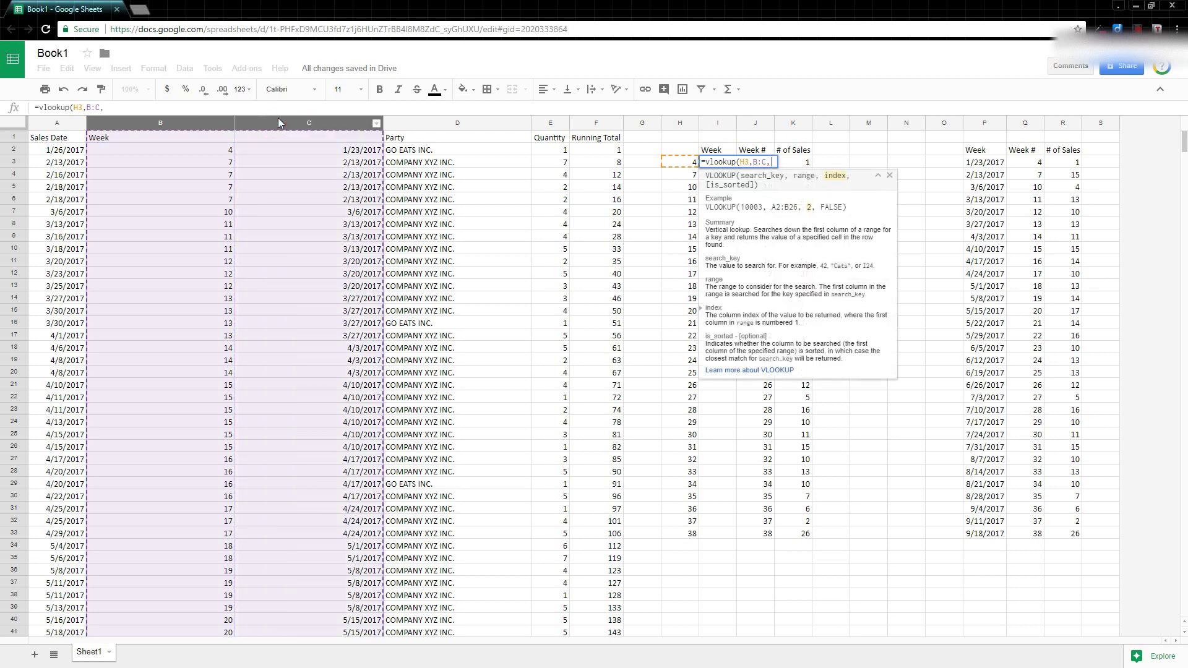
pyautogui.write('2')
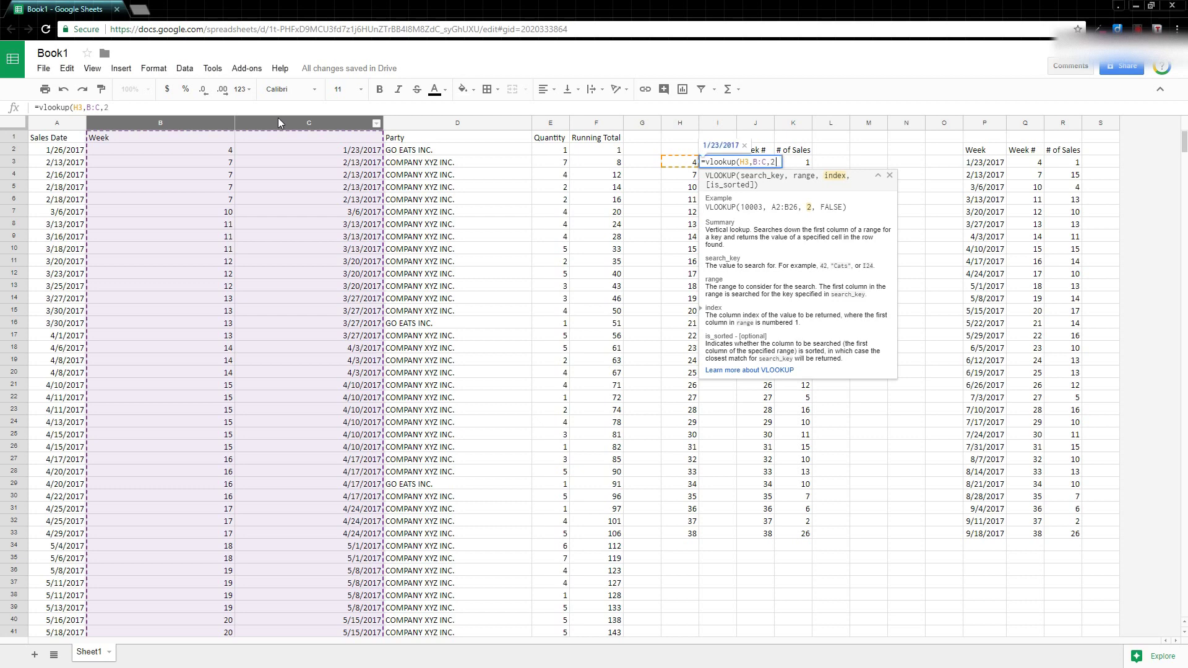
pyautogui.write(',')
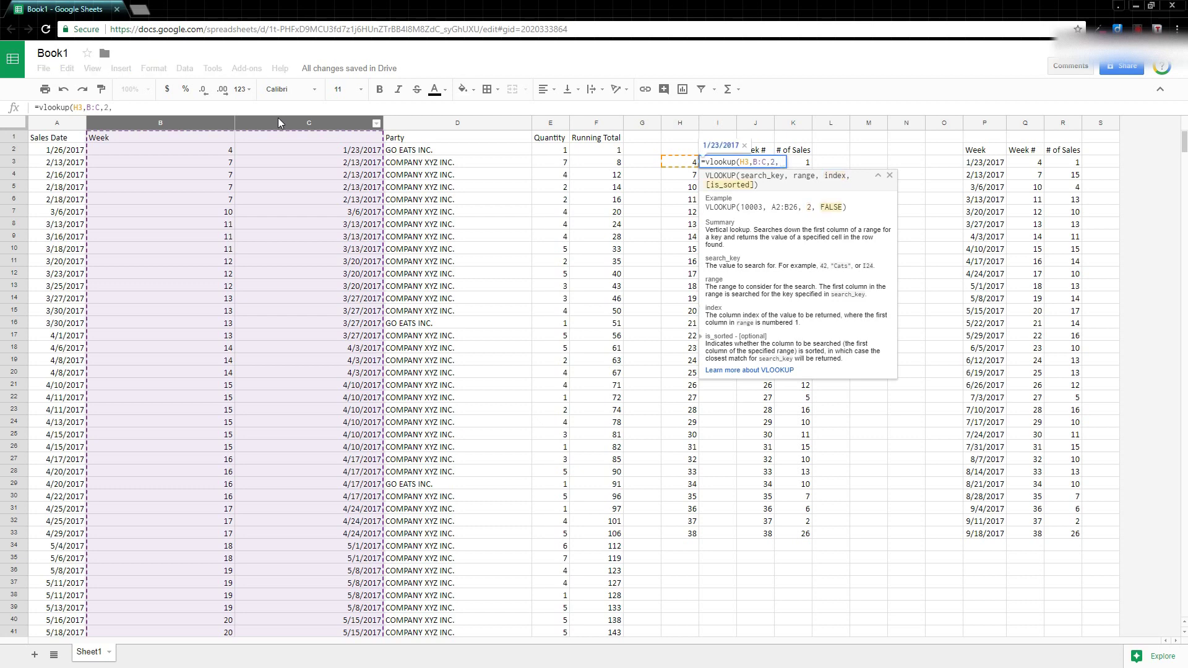
pyautogui.write('false)')
pyautogui.press('Return')
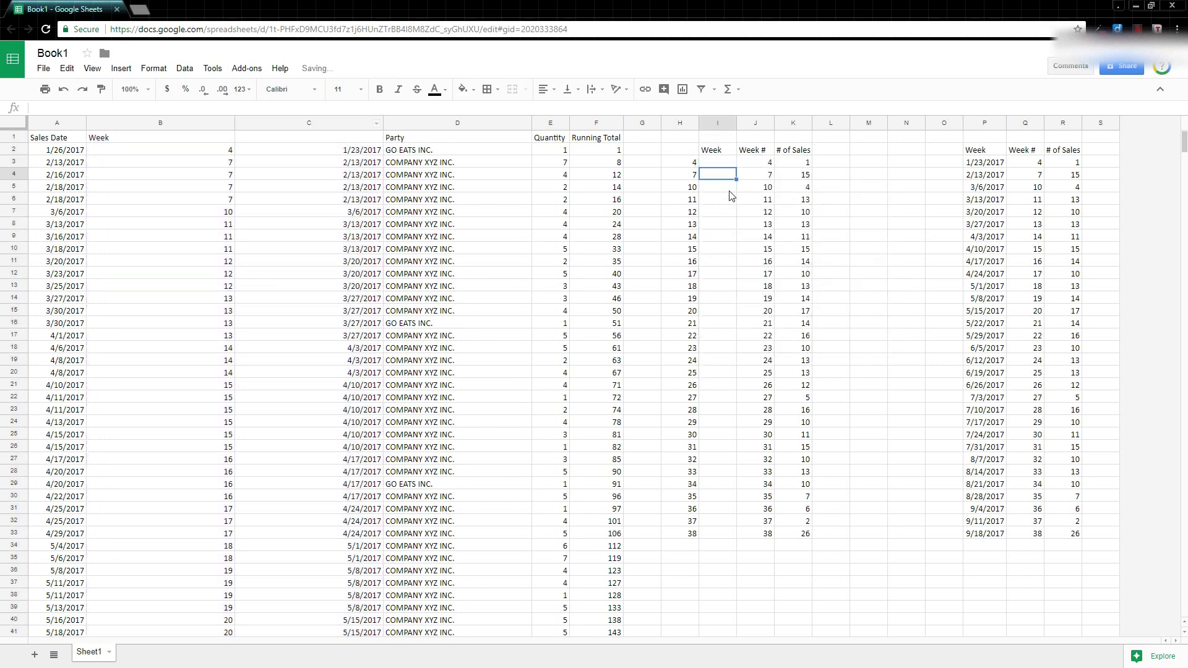
pyautogui.click(721, 163)
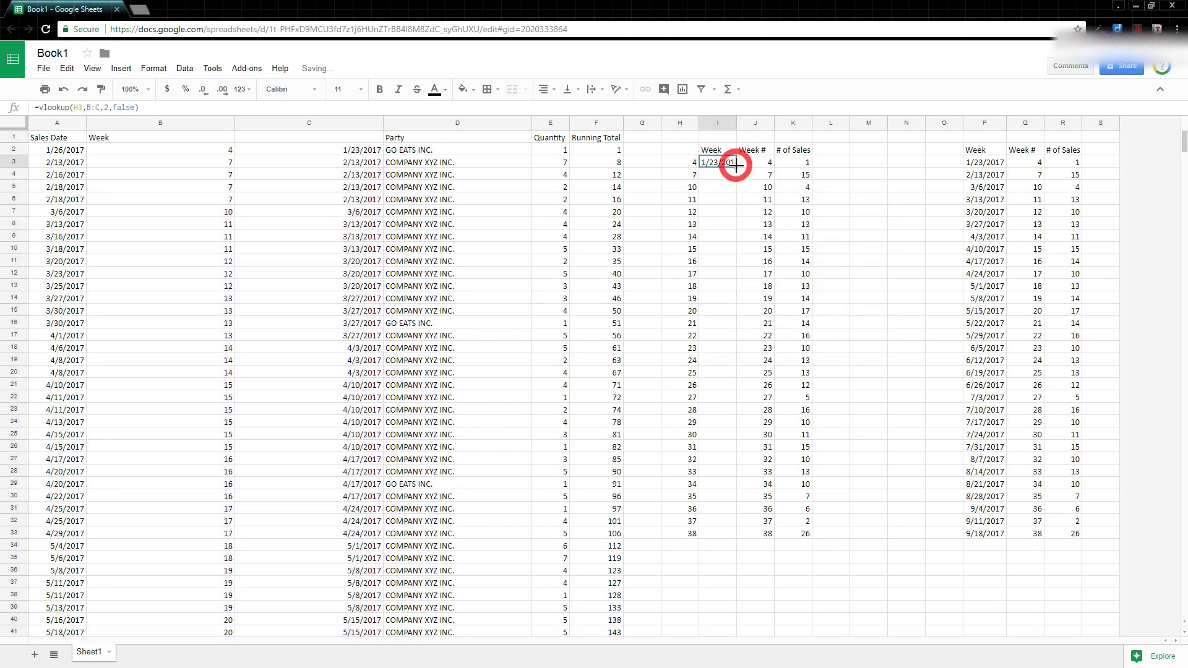
# Paste column I back as values only and clear the helper week numbers in column H.
pyautogui.click(717, 122)
pyautogui.hotkey('ctrl', 'c')
pyautogui.rightClick(727, 174)
pyautogui.moveTo(780, 232)
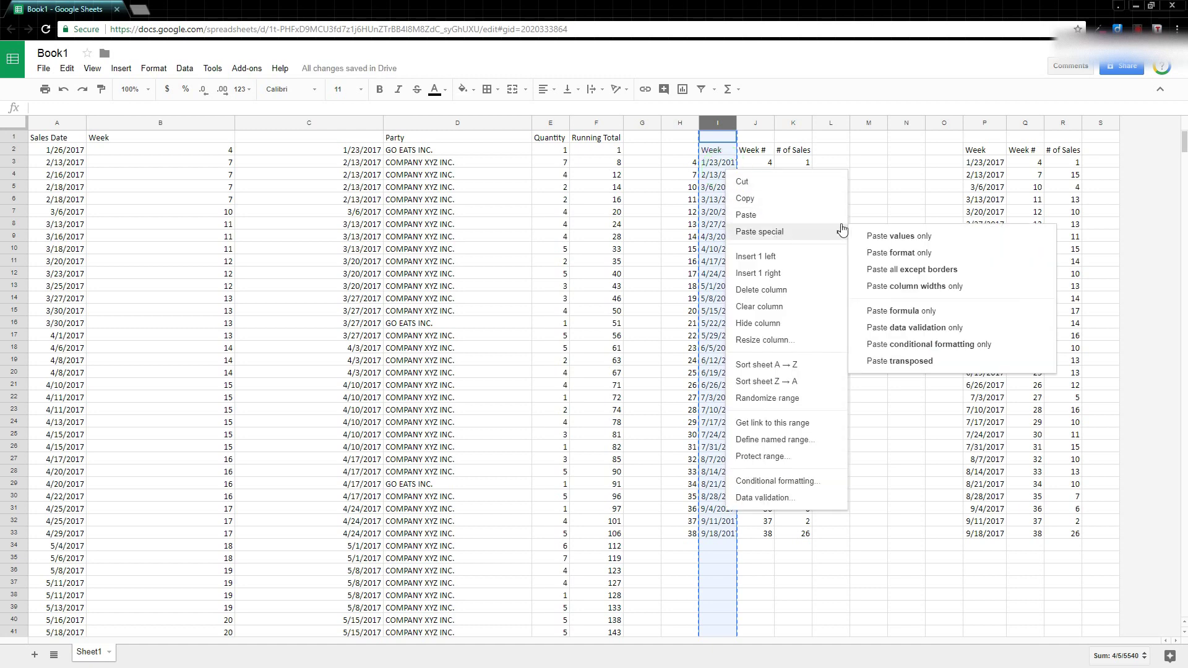
pyautogui.click(904, 235)
pyautogui.click(679, 123)
pyautogui.press('Delete')
# Format I3:I33 as dates and widen column I to fit them.
pyautogui.moveTo(722, 162); pyautogui.dragTo(723, 533)
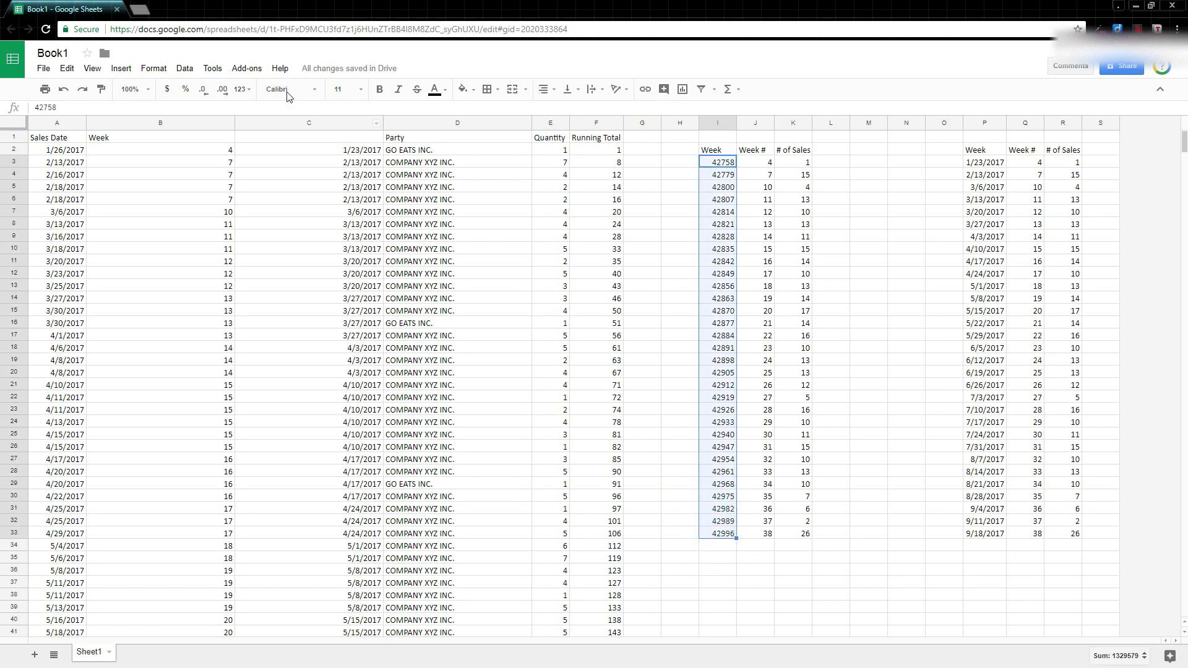
pyautogui.click(163, 73)
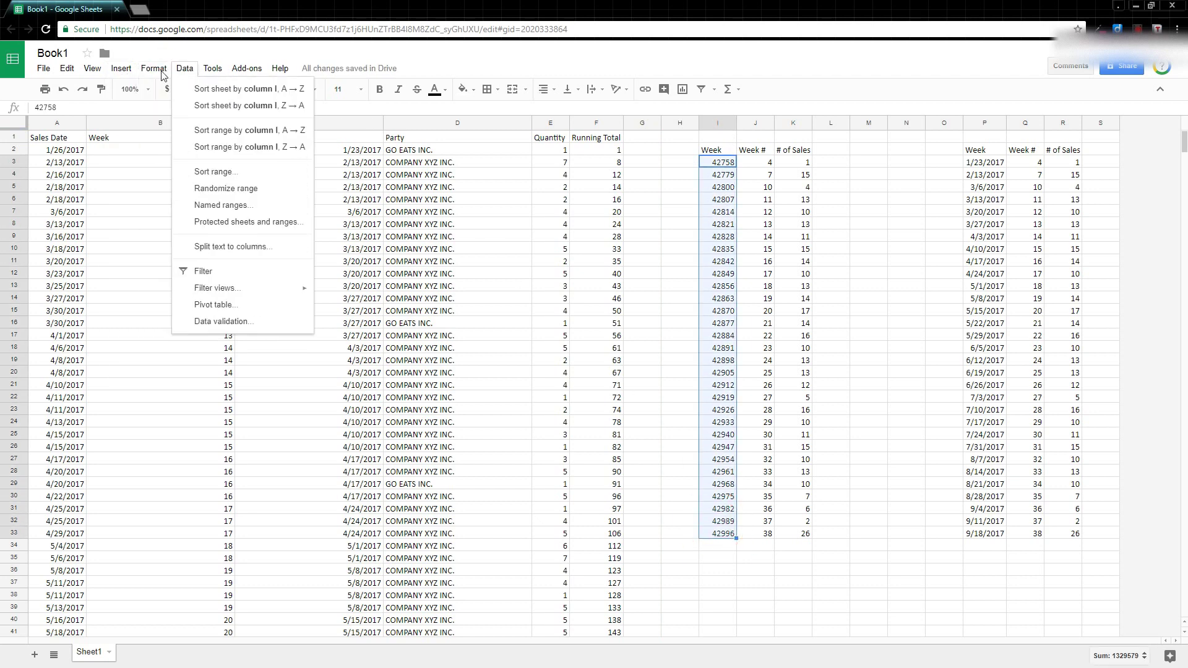
pyautogui.moveTo(175, 99)
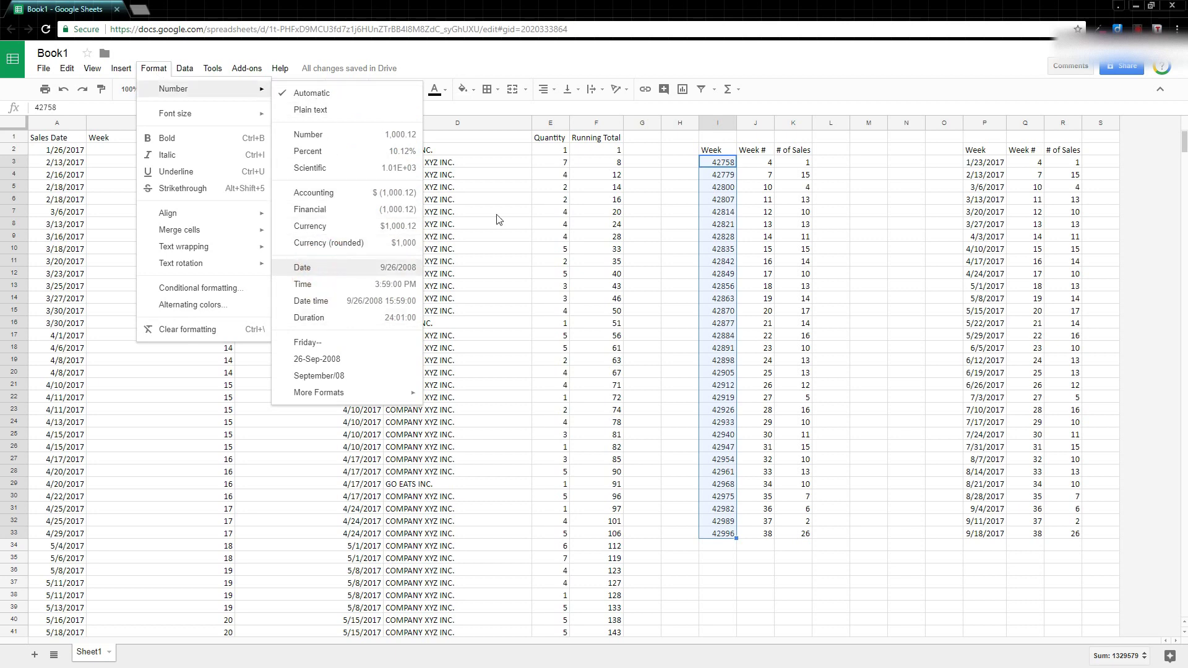
pyautogui.click(326, 270)
pyautogui.doubleClick(735, 123)
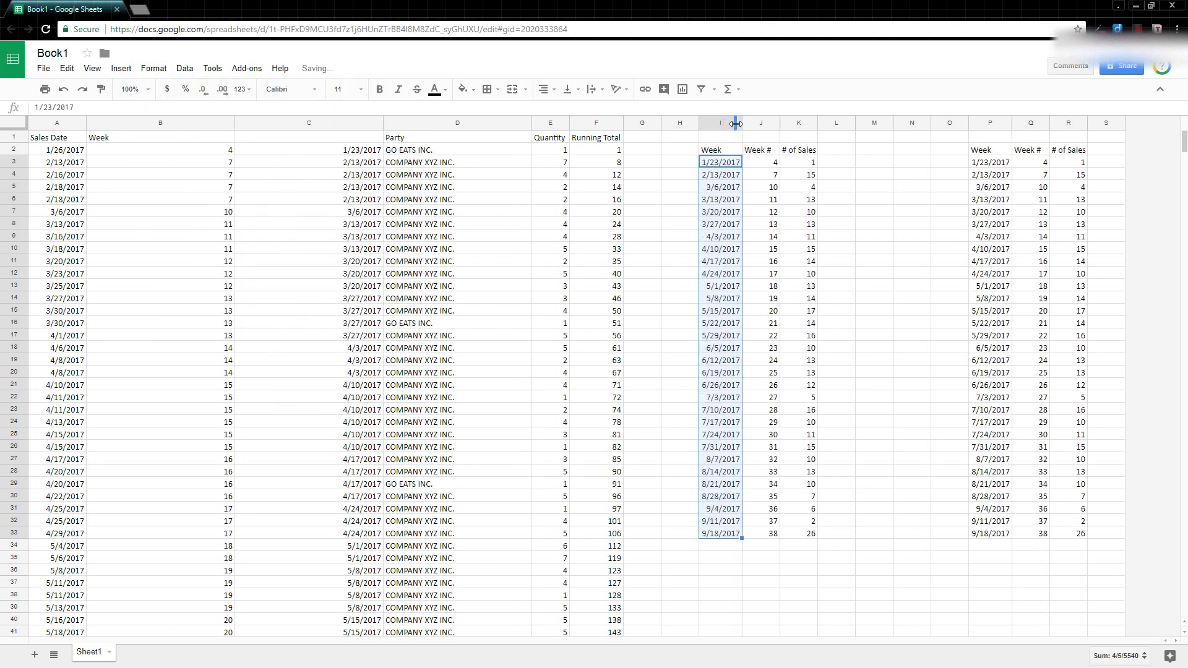